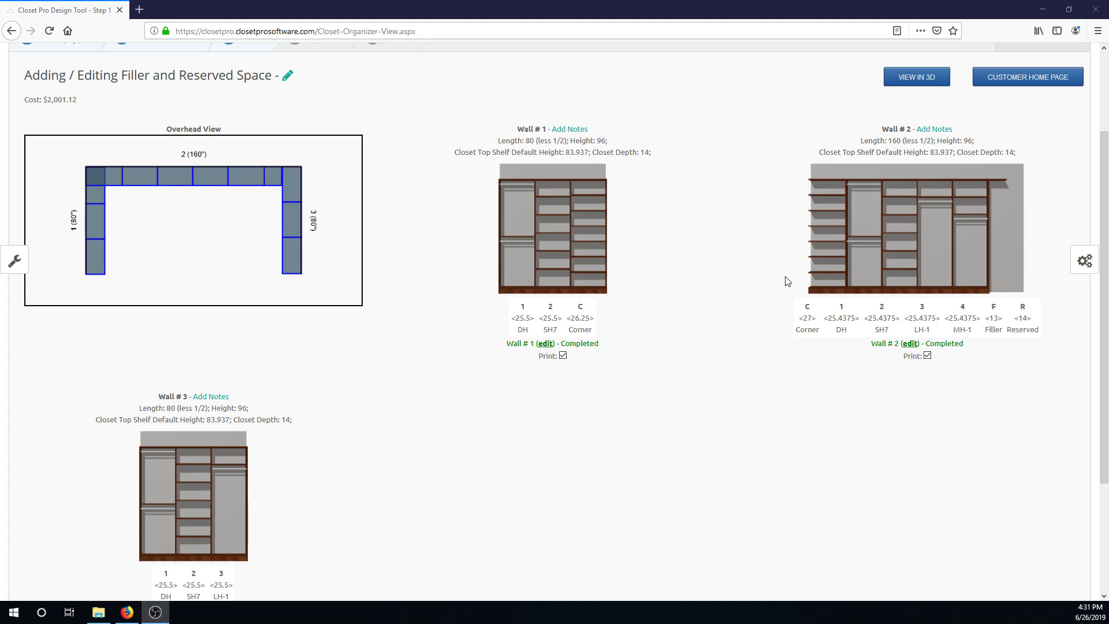
Step: Open wall 2 for editing and remove its left corner unit
click(896, 345)
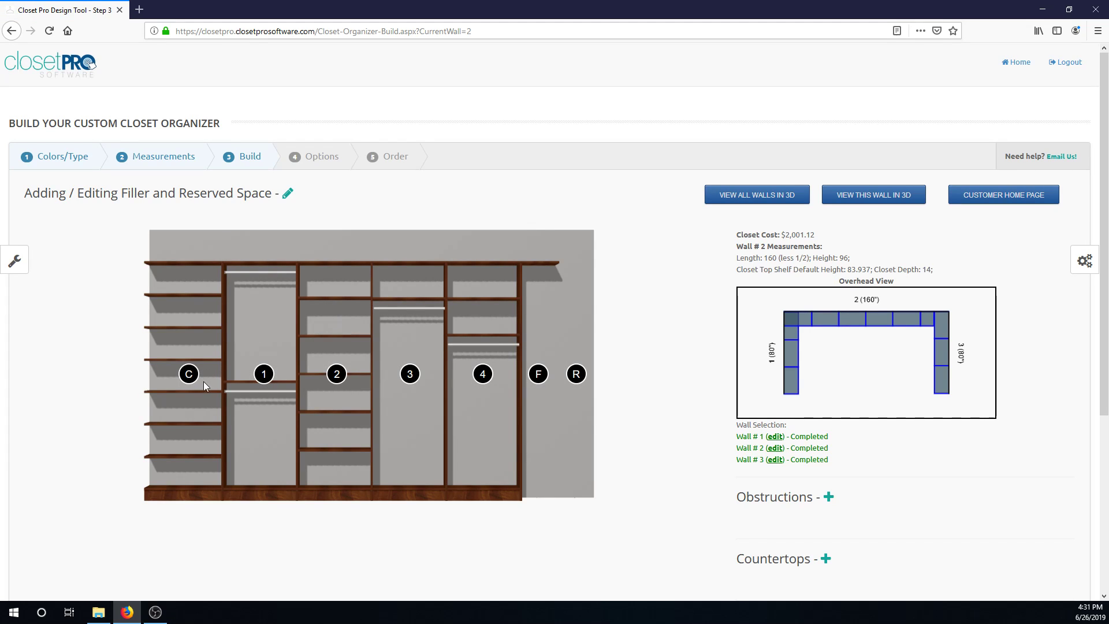
mouse_move(187, 370)
click(145, 349)
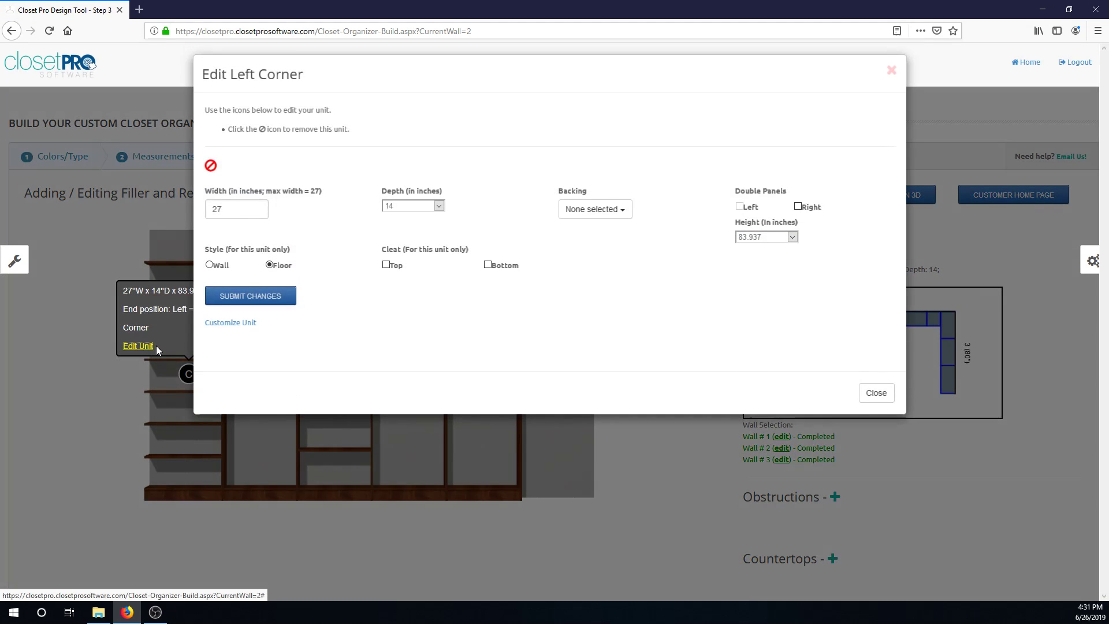
click(212, 172)
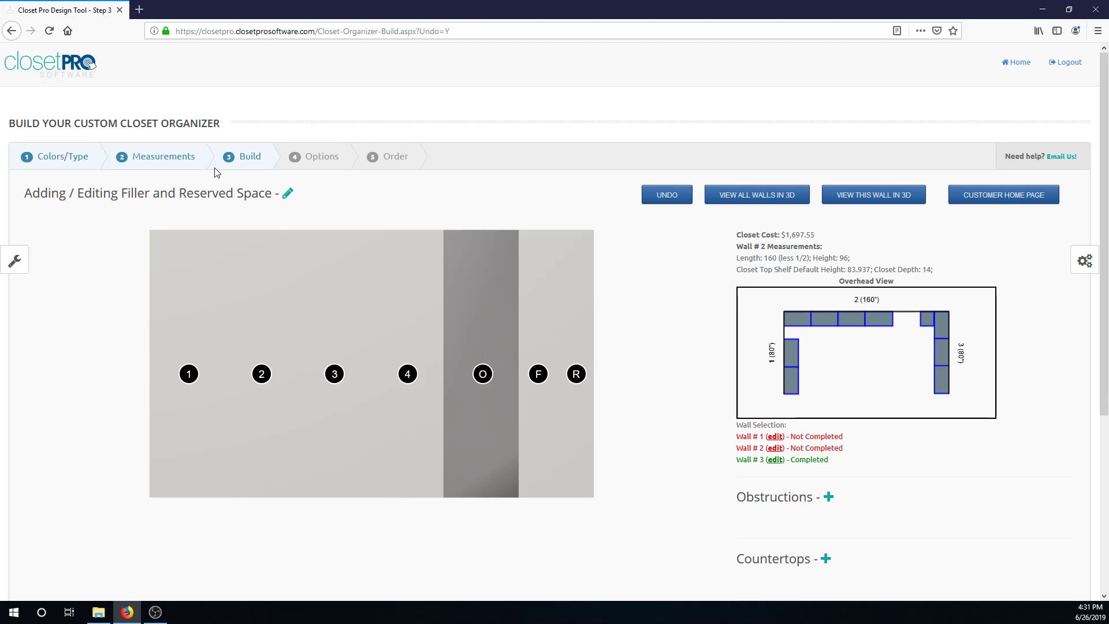
Step: Examine the open spaces left on walls 2 and 1, and compare them in the entire closet view
mouse_move(483, 374)
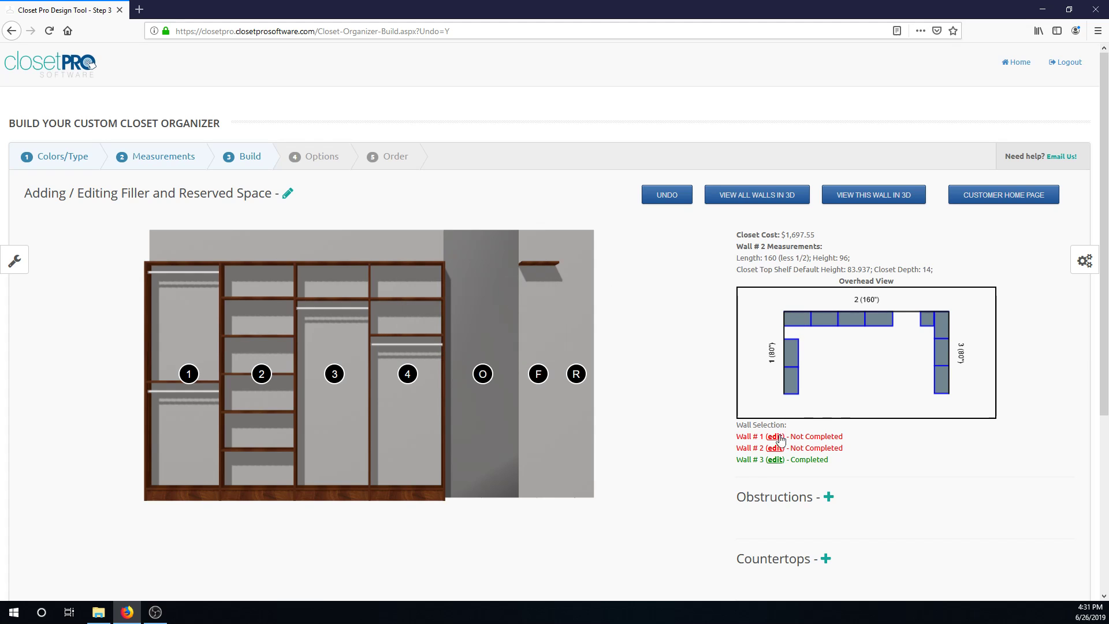
click(799, 440)
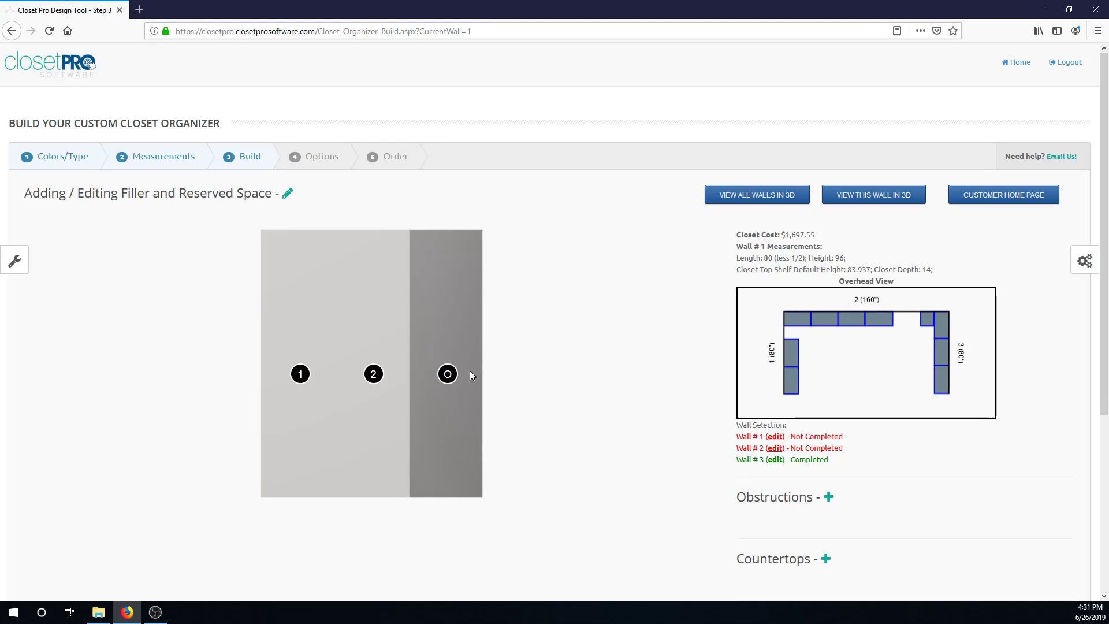
mouse_move(448, 374)
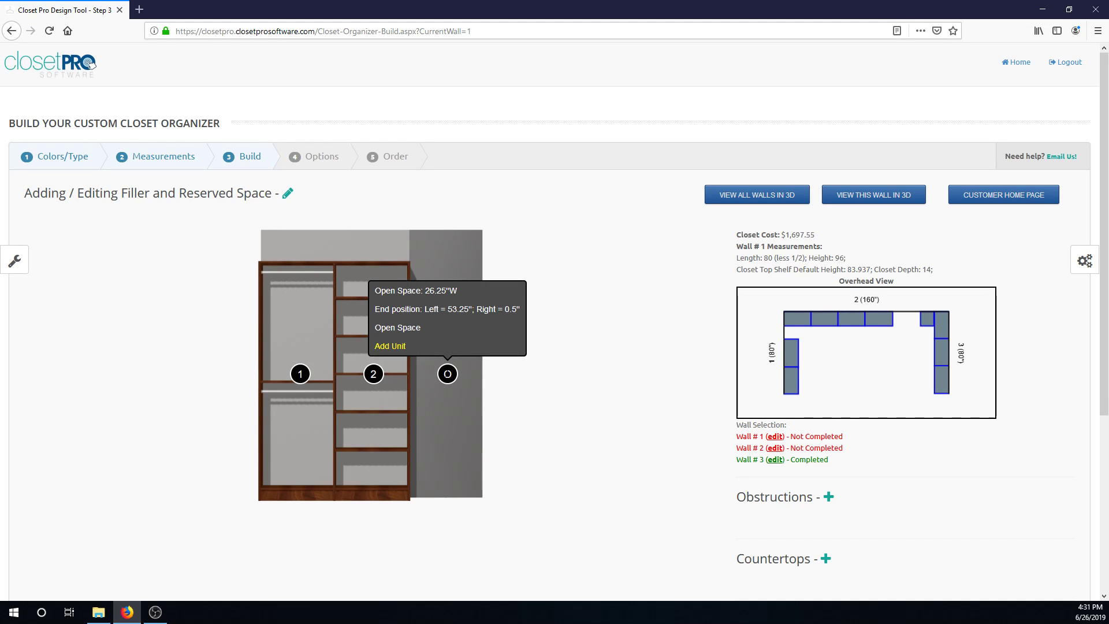
scroll(512, 416, down, 5)
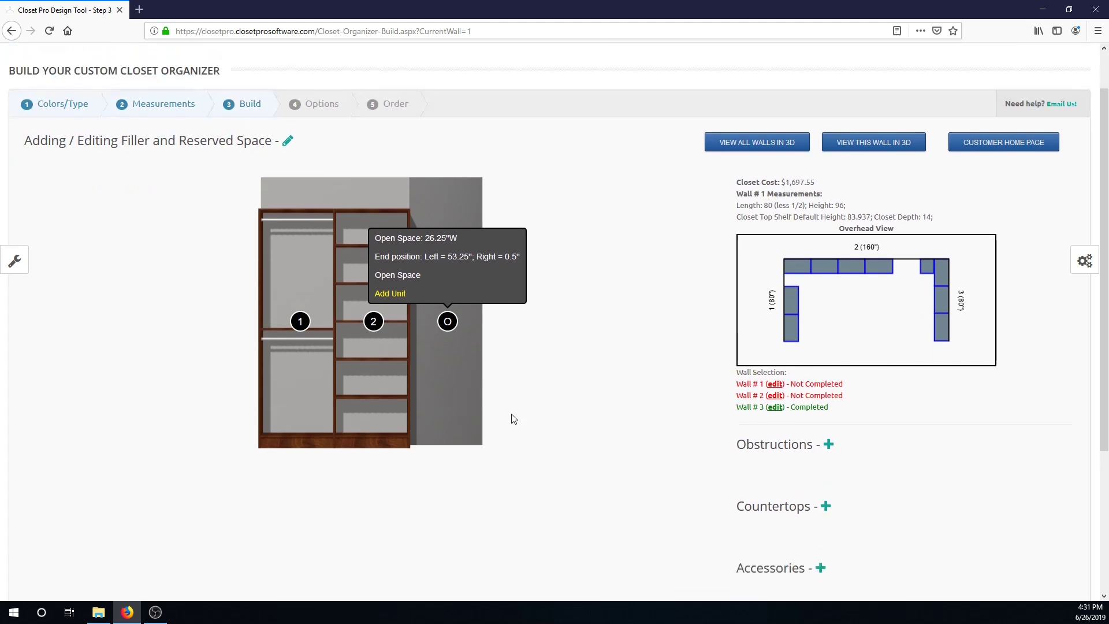
click(94, 513)
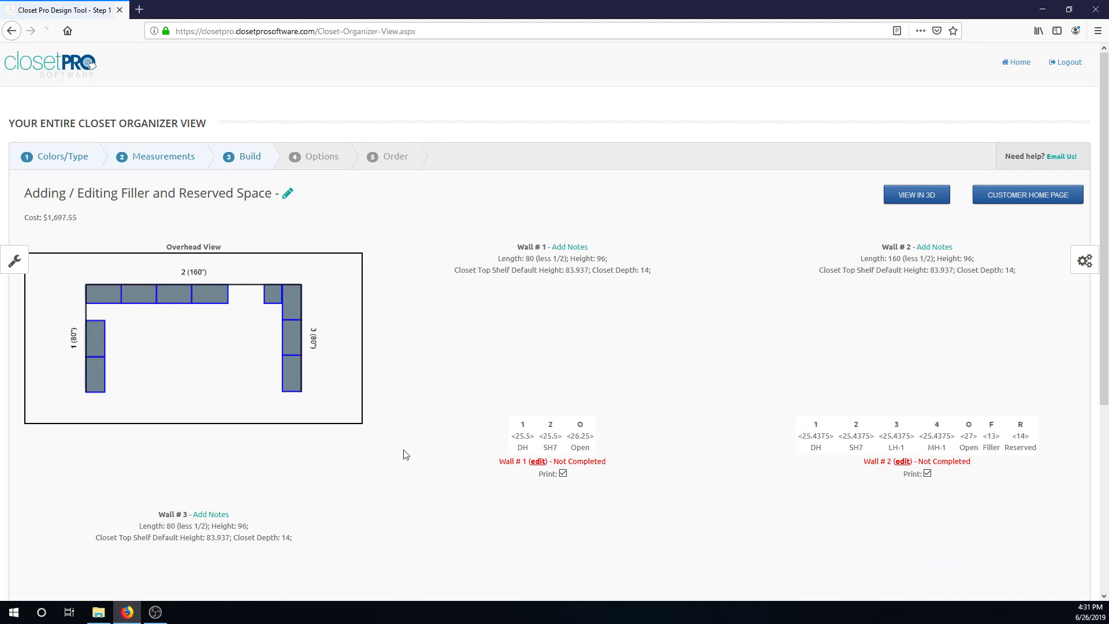
scroll(592, 433, down, 1)
scroll(587, 428, down, 1)
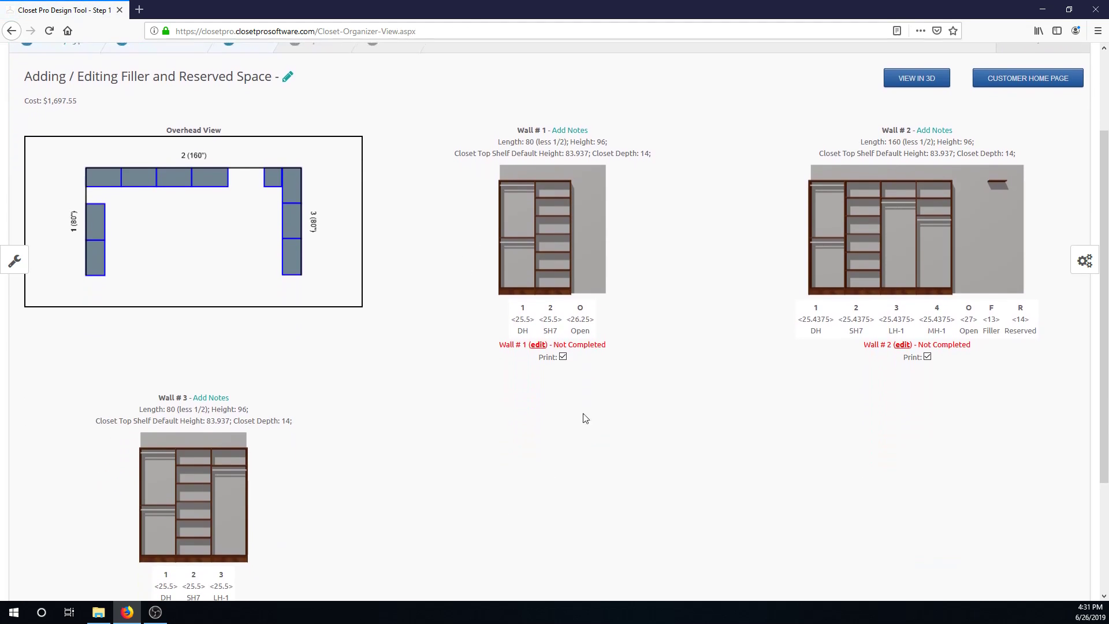
scroll(598, 347, up, 1)
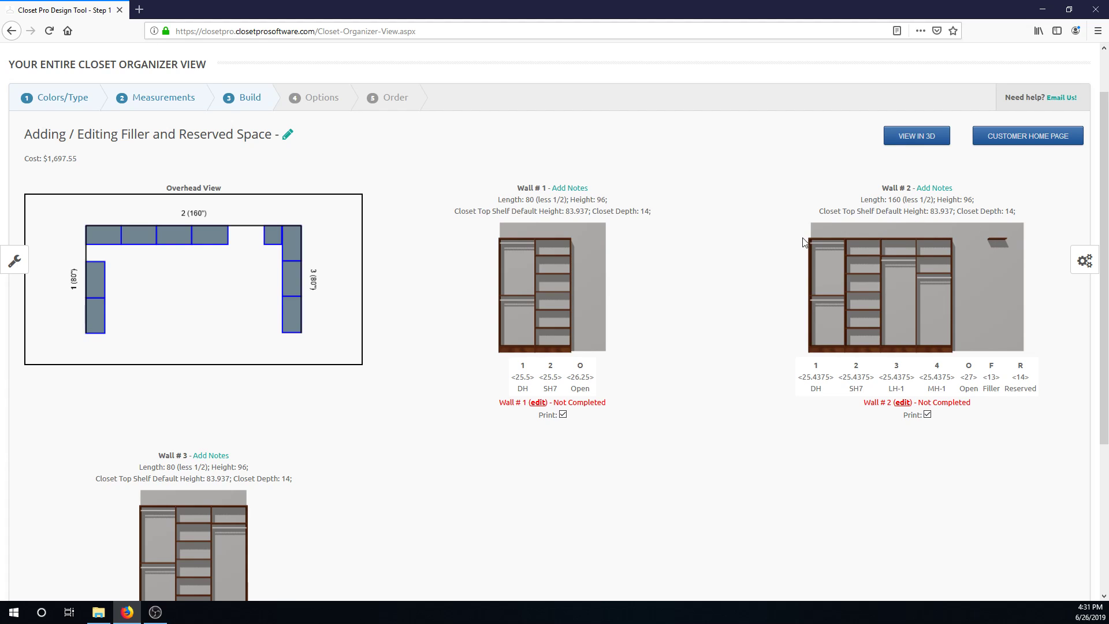
Step: Add a Hang Bar (Full) unit in wall 1's open space and spread it across the remaining width
click(538, 402)
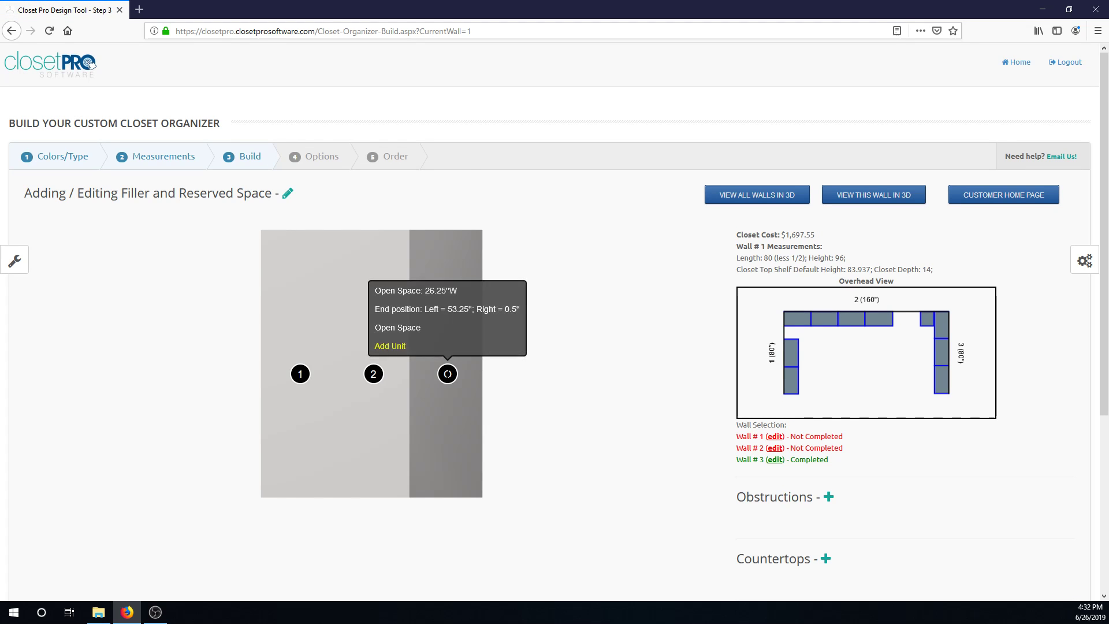
click(397, 349)
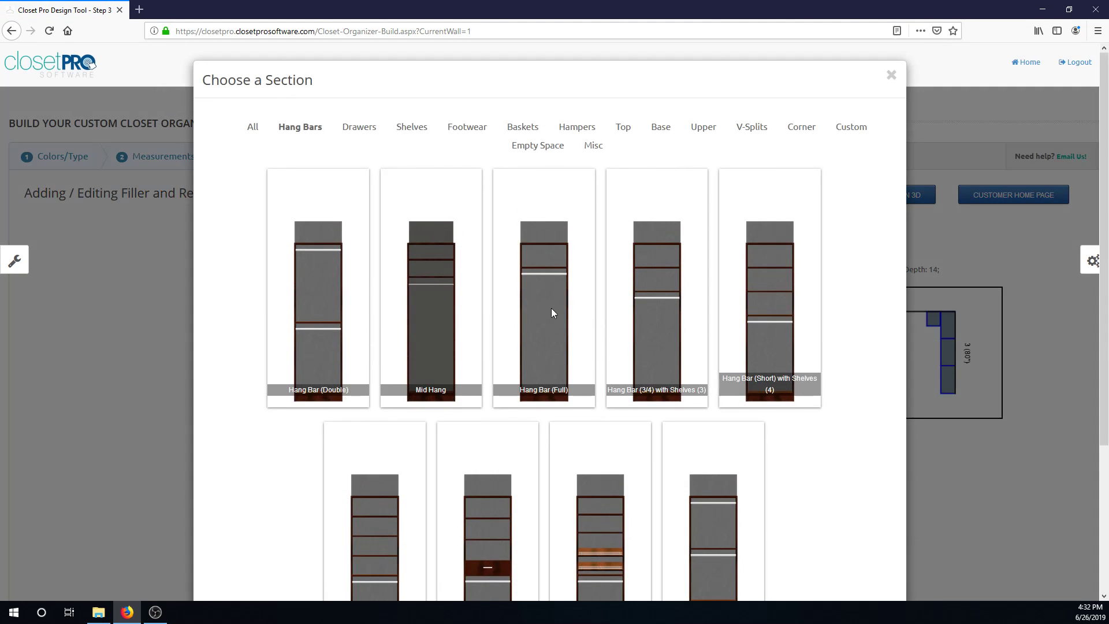
click(335, 398)
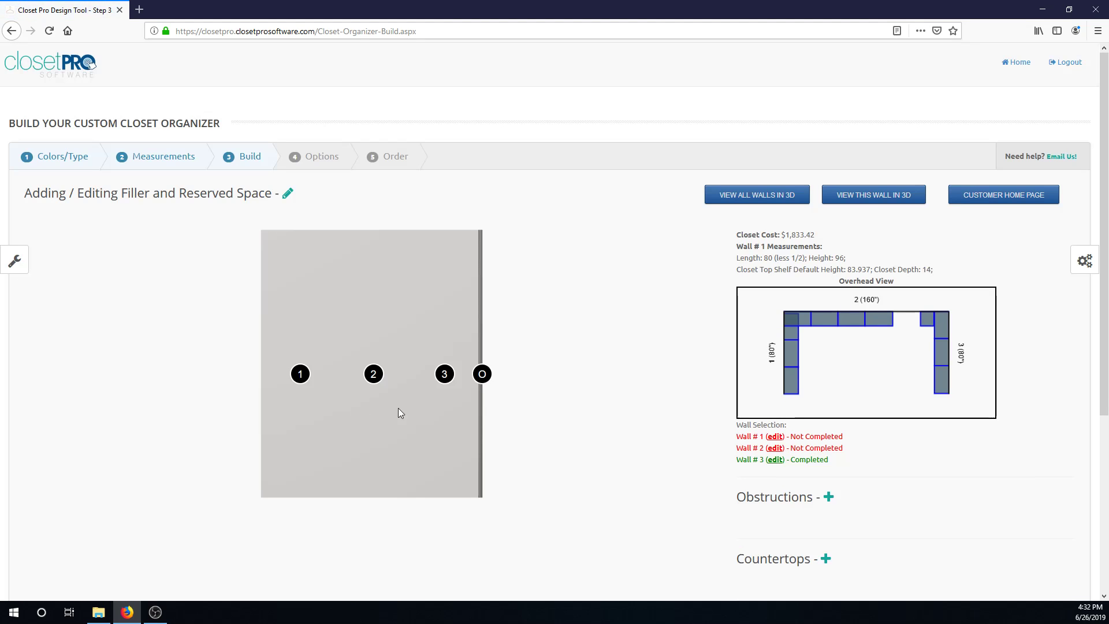
mouse_move(441, 373)
click(386, 346)
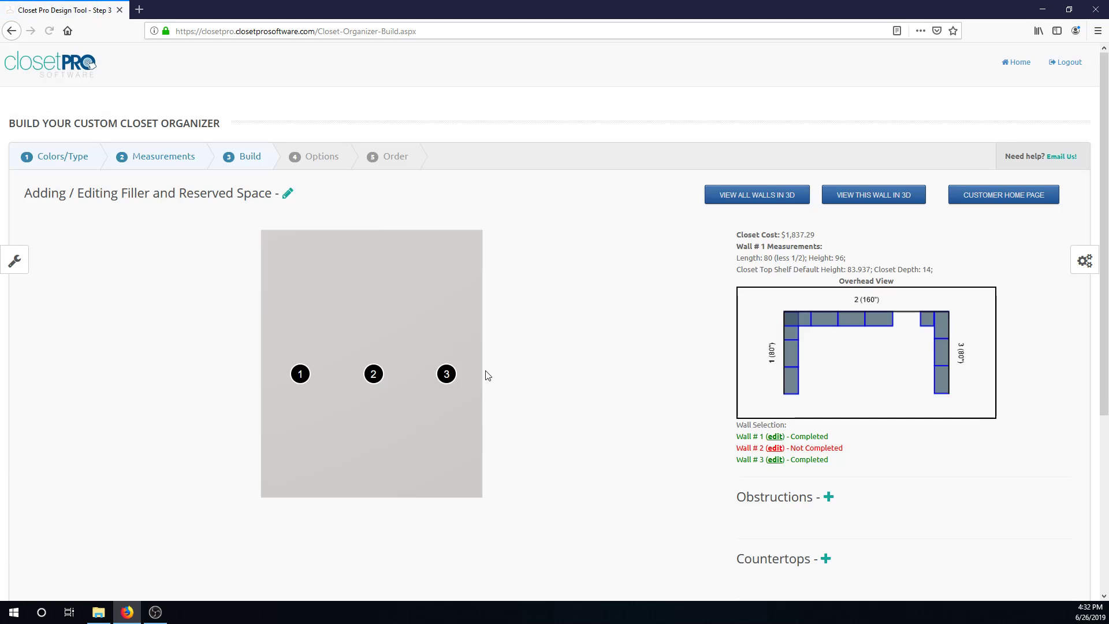
Step: Switch to wall 2 and inspect where its units meet wall 1 in the 3D view of all walls
click(810, 450)
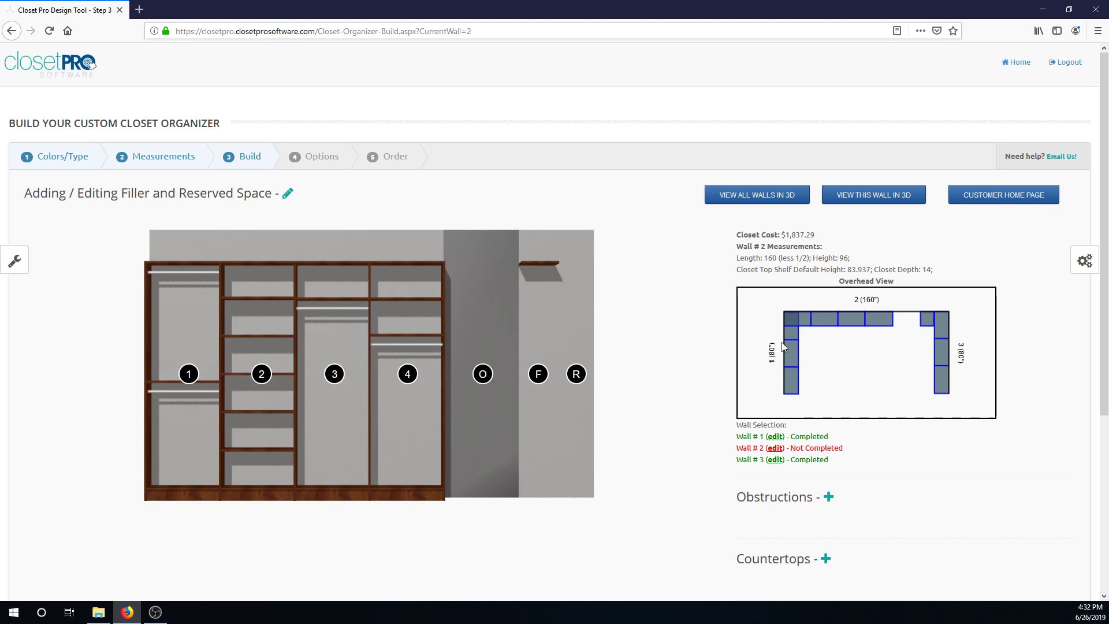
click(787, 196)
scroll(462, 382, down, 3)
click(470, 365)
key(w)
key(Left)
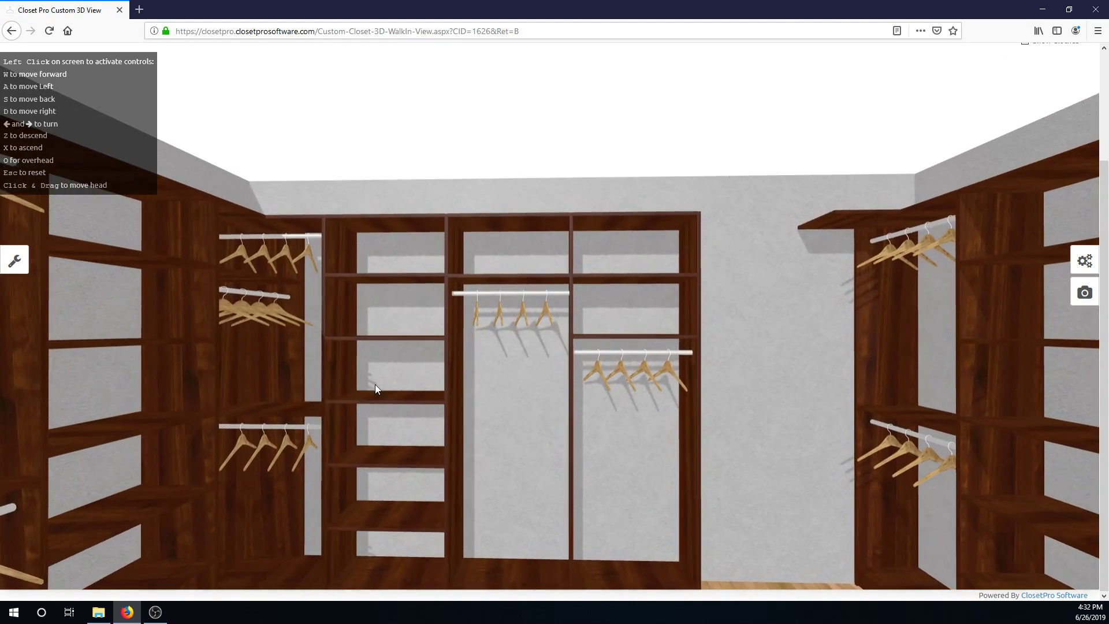
key(w)
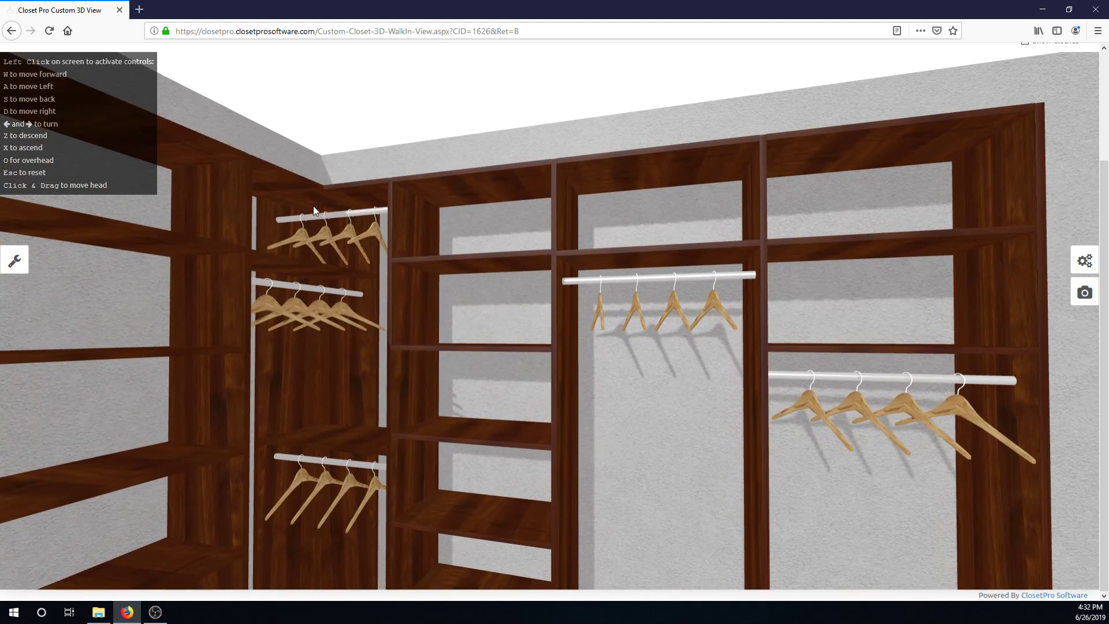
scroll(869, 191, up, 2)
click(950, 138)
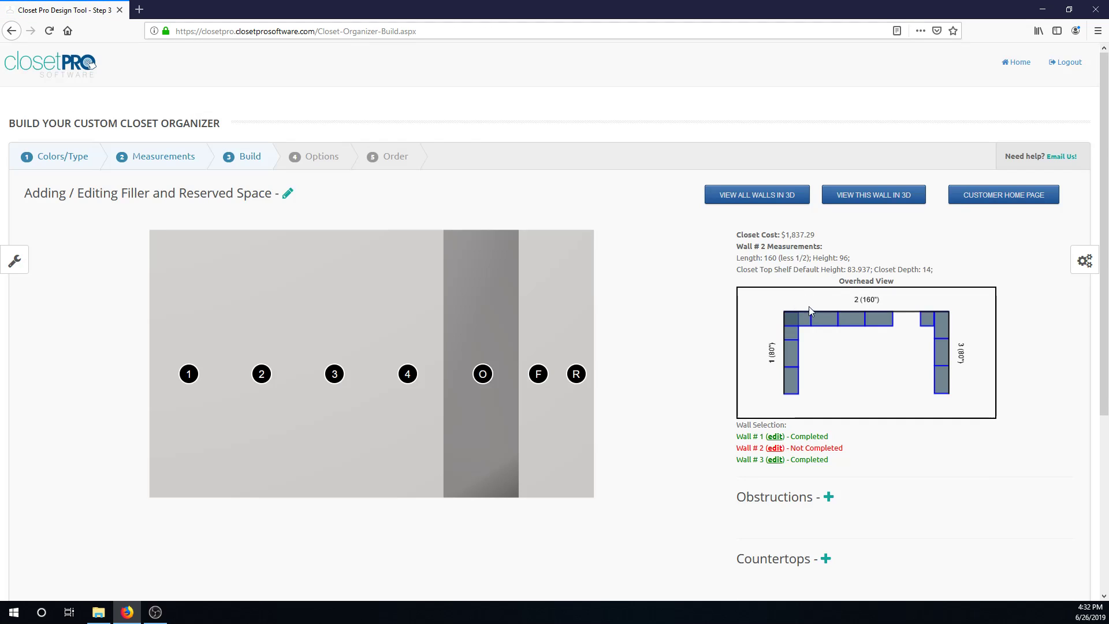
Step: Add a Filler Shelf - Left Cut from the Misc sections to wall 2's open space
mouse_move(466, 381)
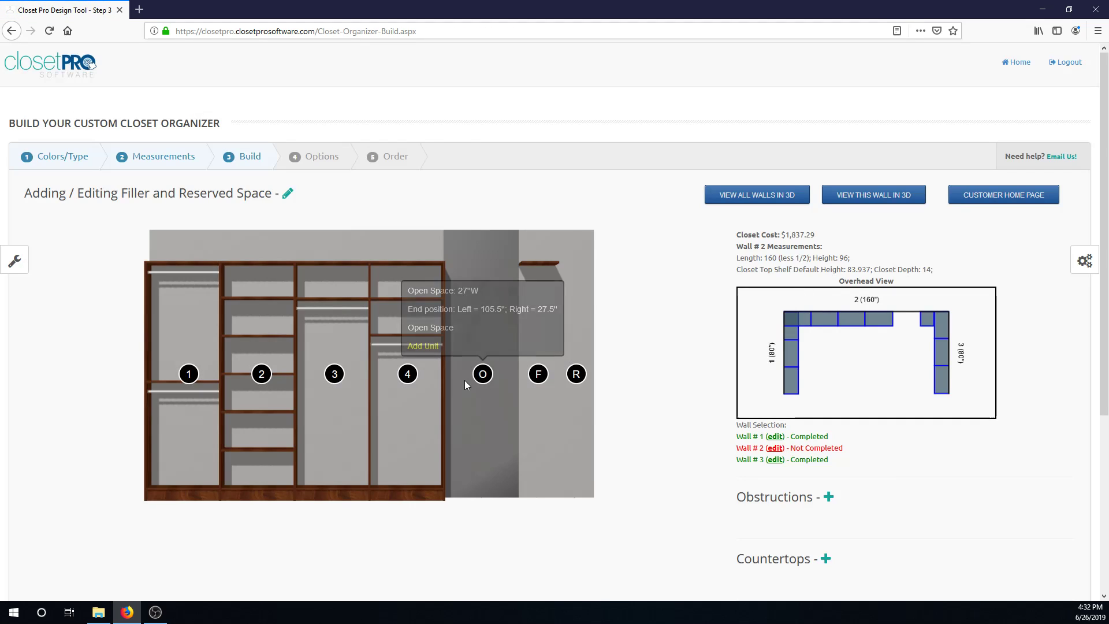
click(424, 346)
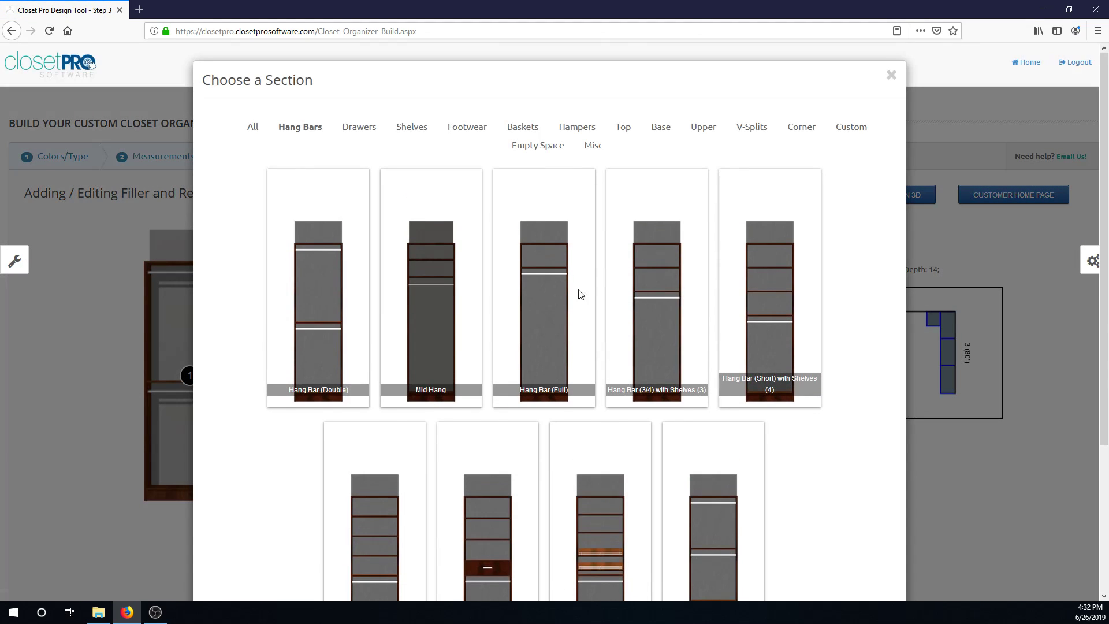
double_click(593, 145)
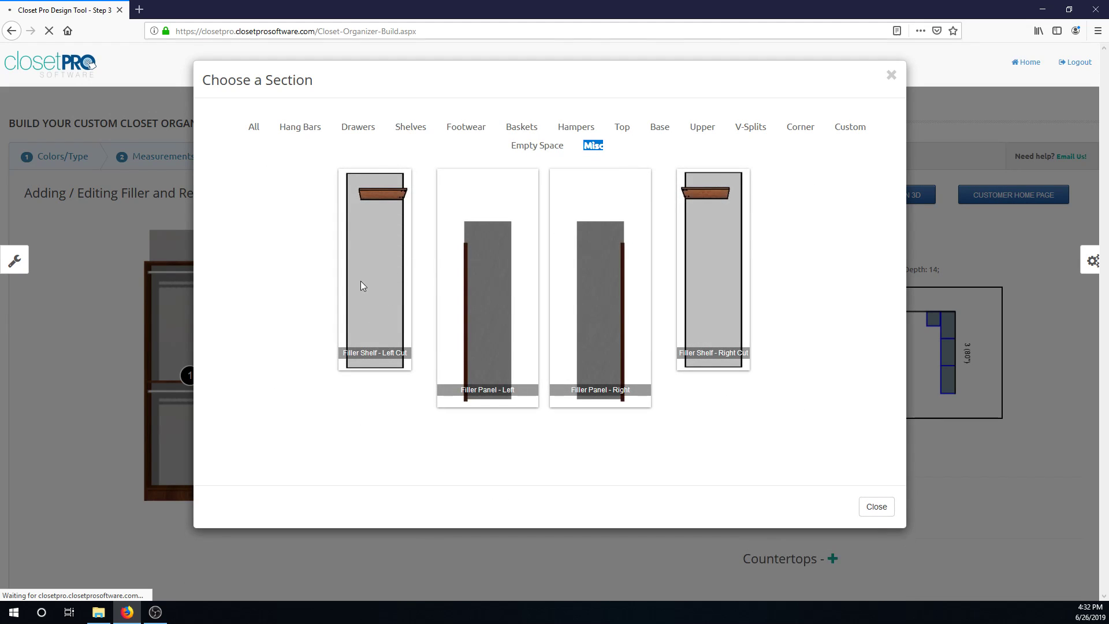
click(345, 258)
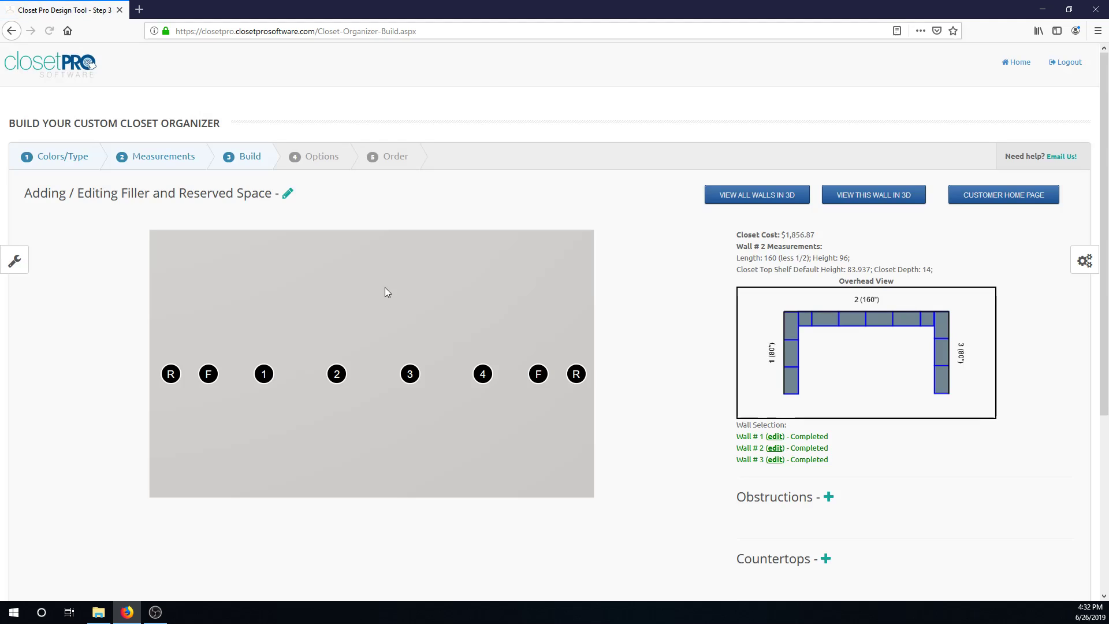
Step: Check the details of wall 2's left filler shelf and reserved space, and inspect that corner in the 3D view of all walls
click(209, 374)
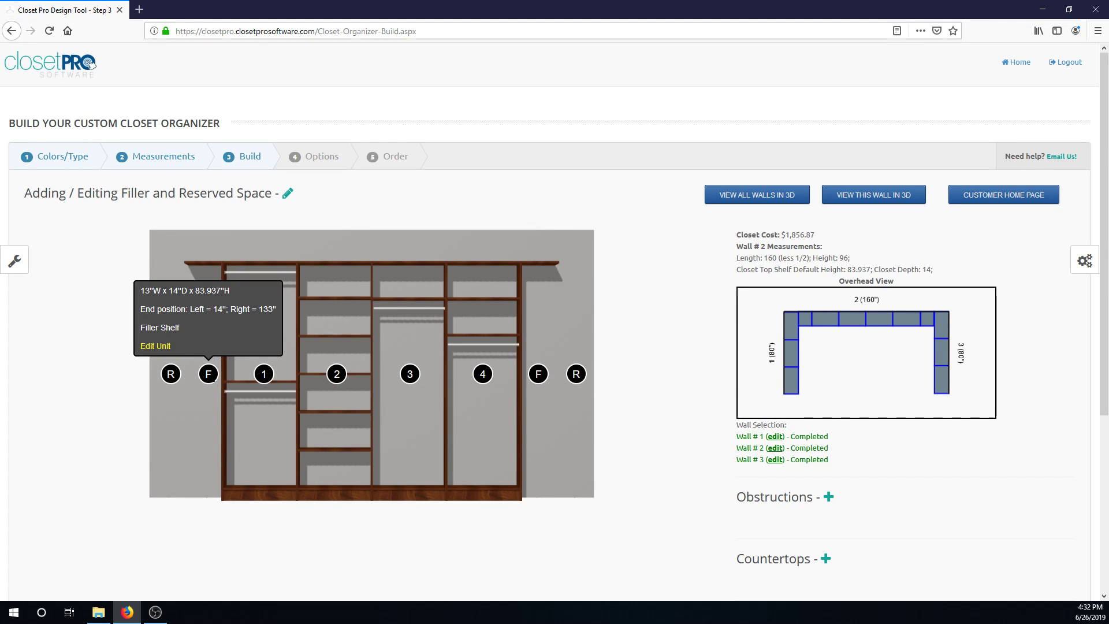
click(171, 374)
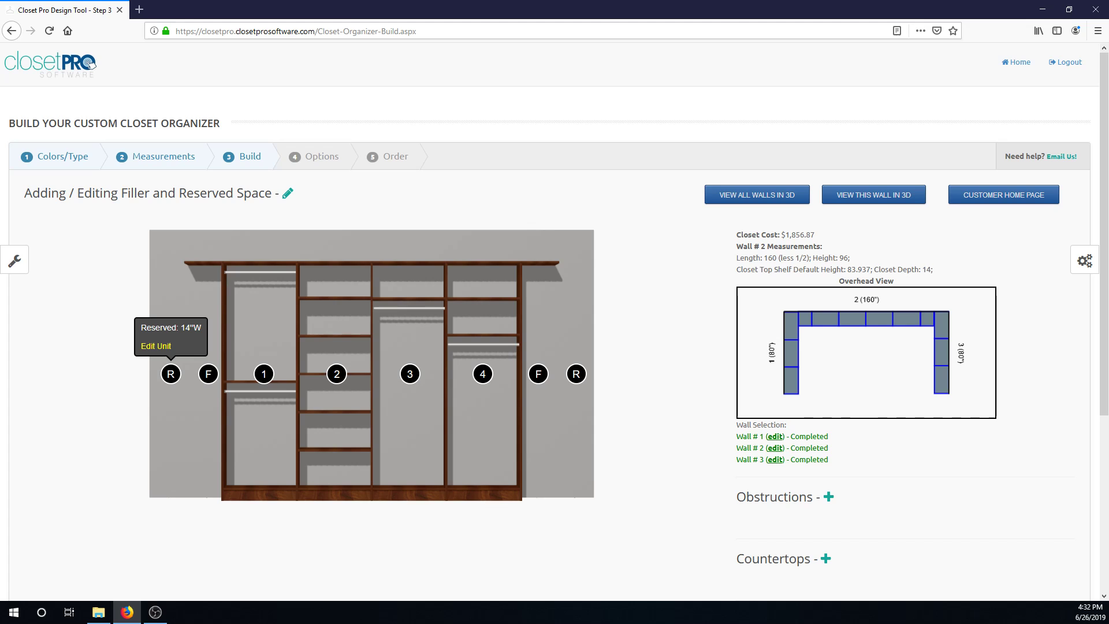
click(216, 376)
click(747, 200)
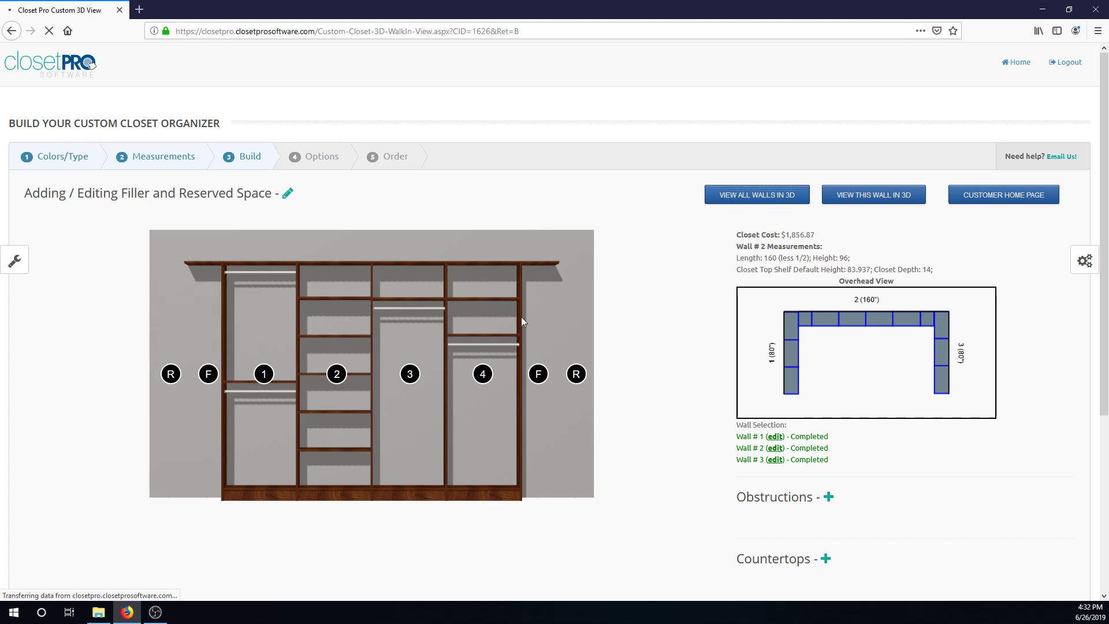
scroll(465, 443, down, 3)
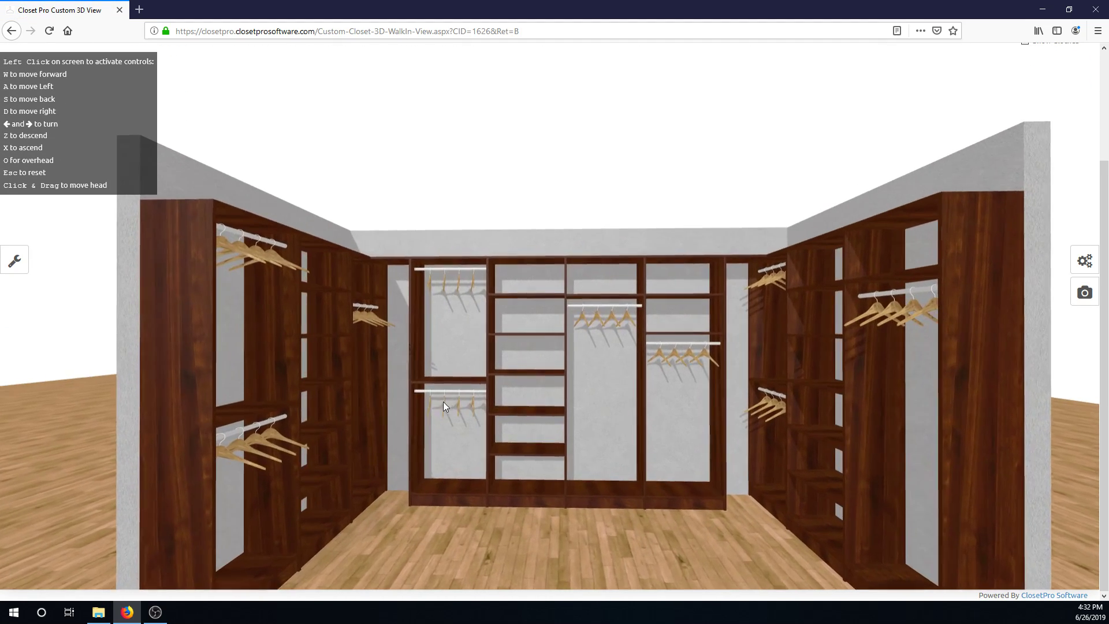
click(442, 401)
key(w)
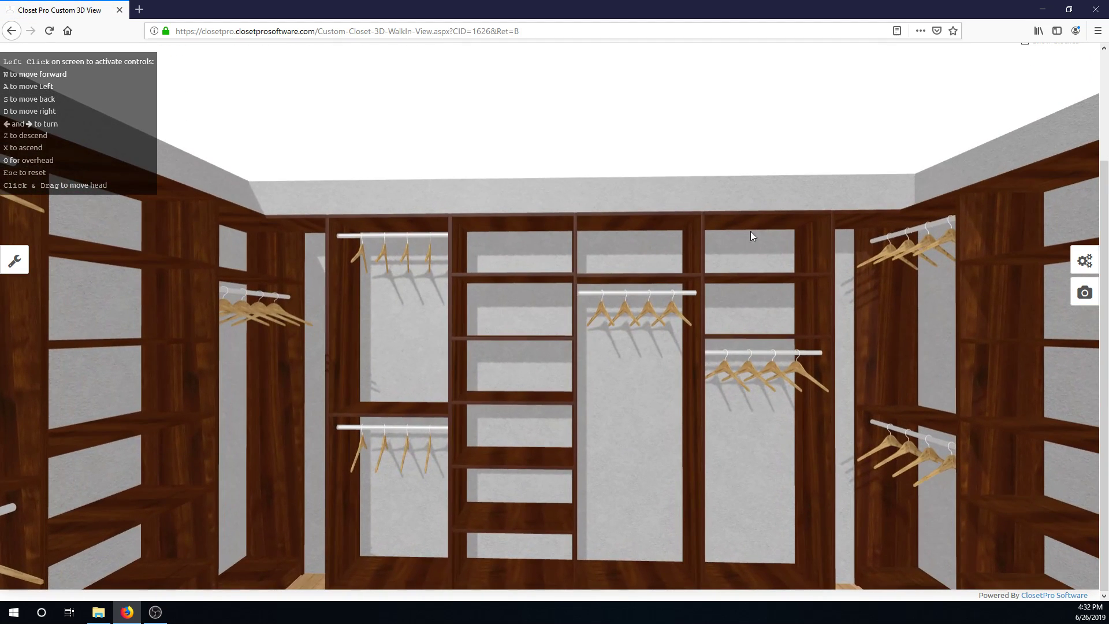
scroll(749, 235, up, 3)
click(961, 137)
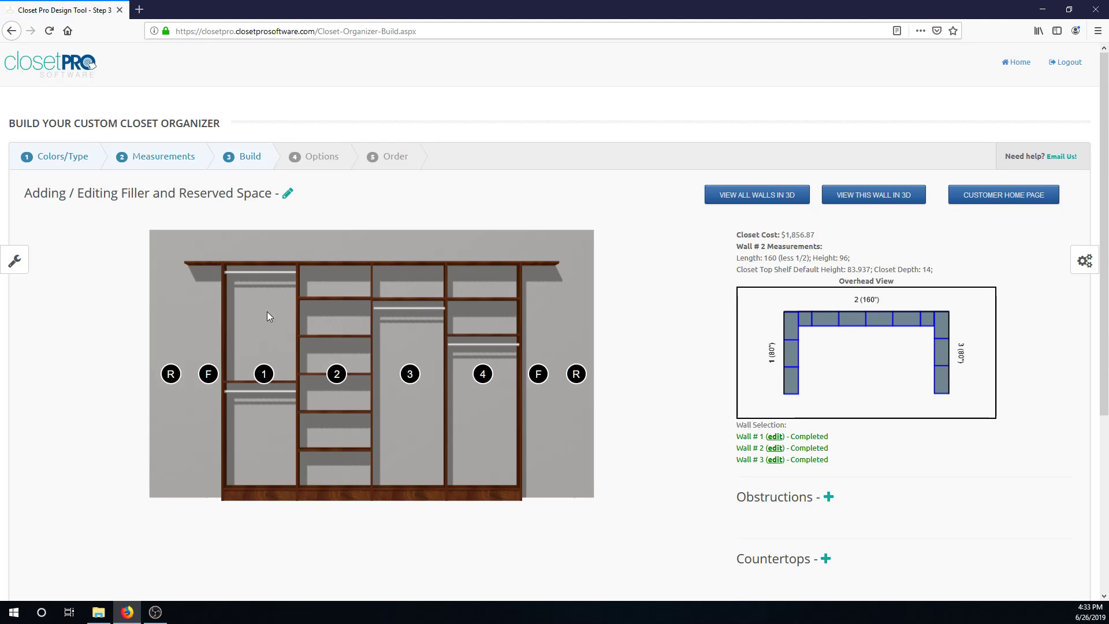
Step: Set the width of wall 2's left filler shelf to 10 inches
mouse_move(219, 372)
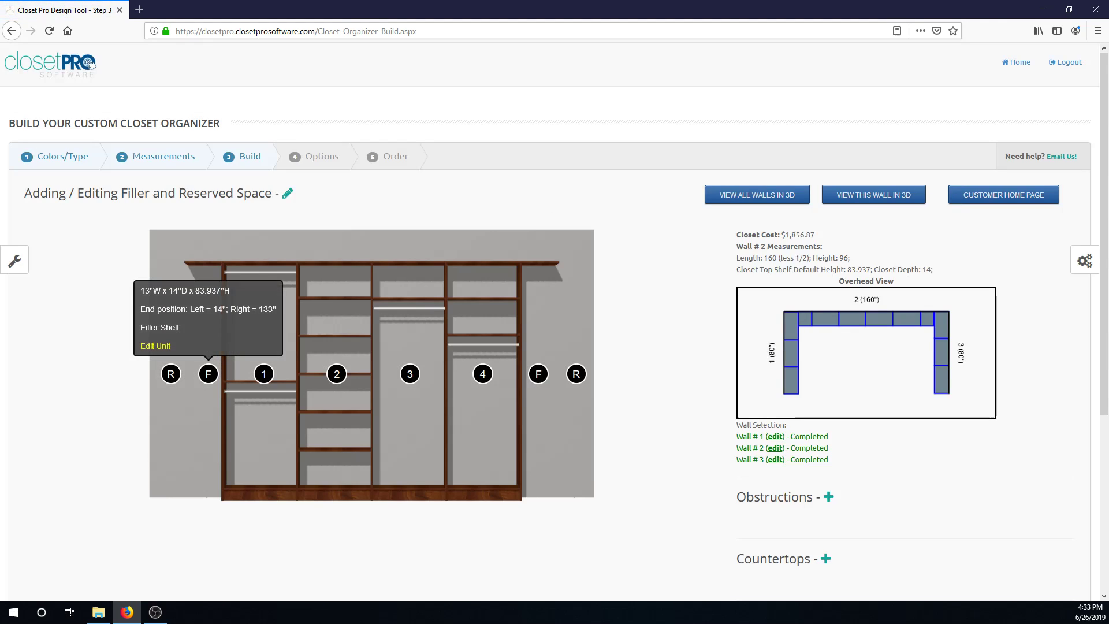
click(160, 347)
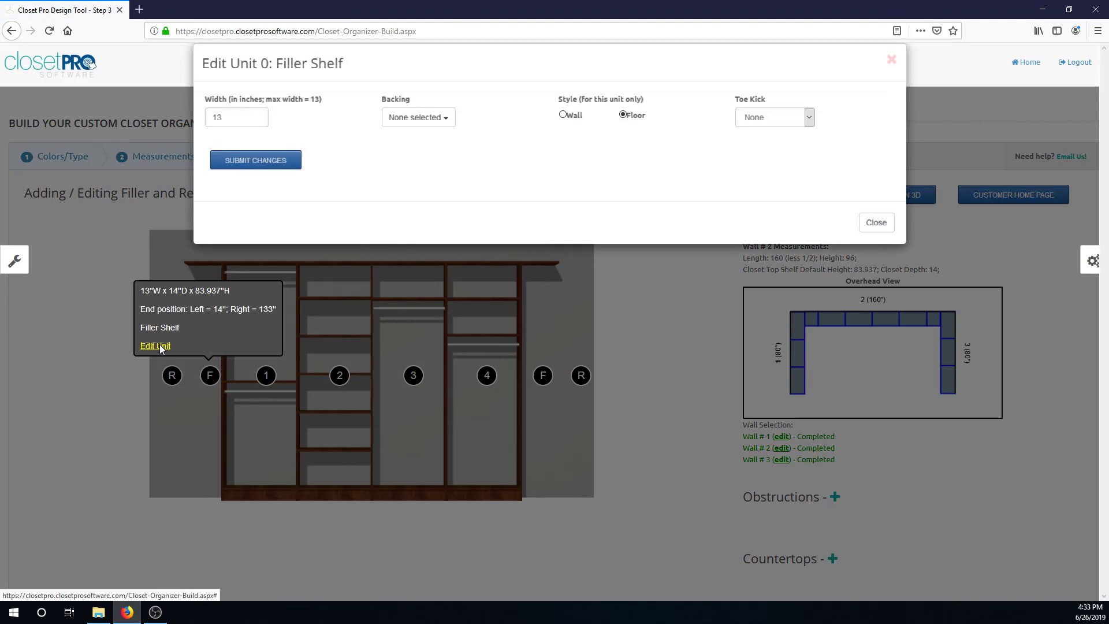
click(257, 134)
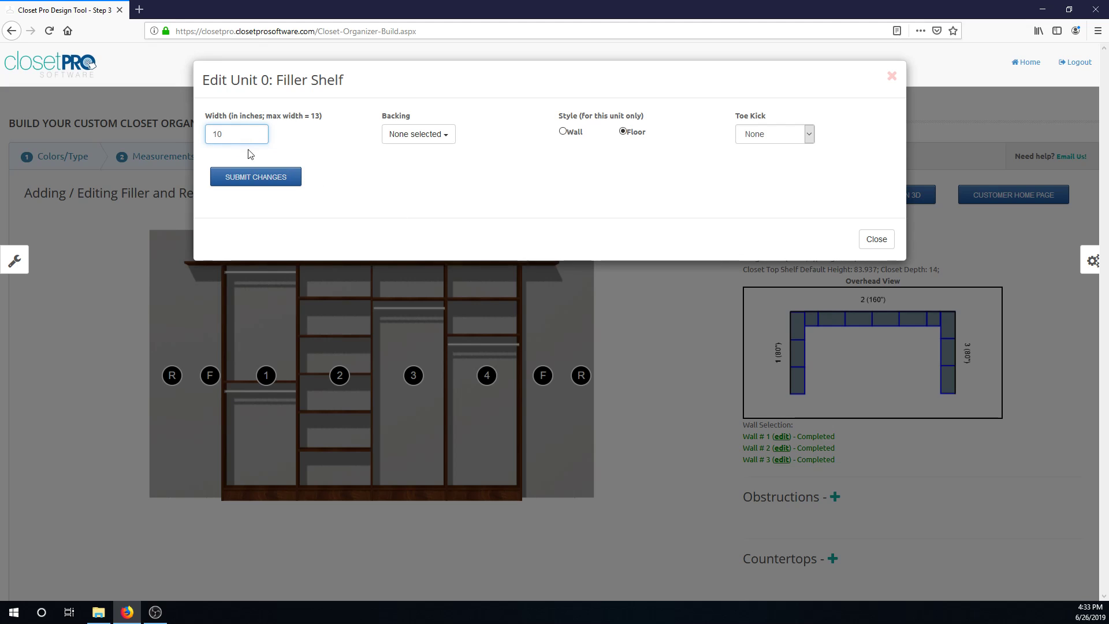
click(266, 176)
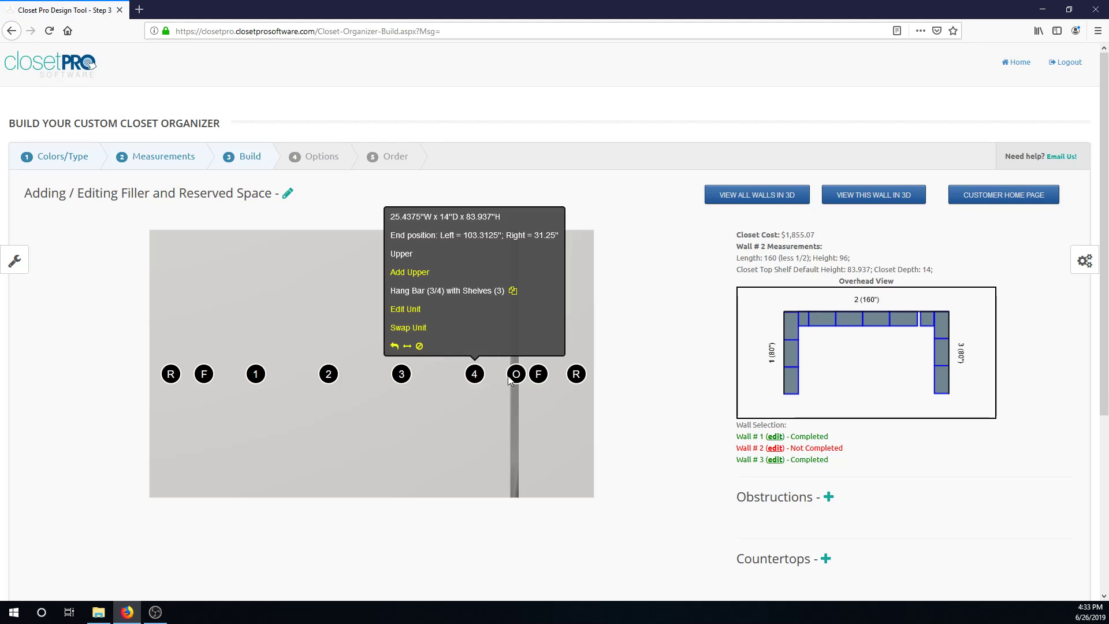
Step: Spread wall 2's unit 2 with seven shelves across the wall's remaining open space
mouse_move(516, 376)
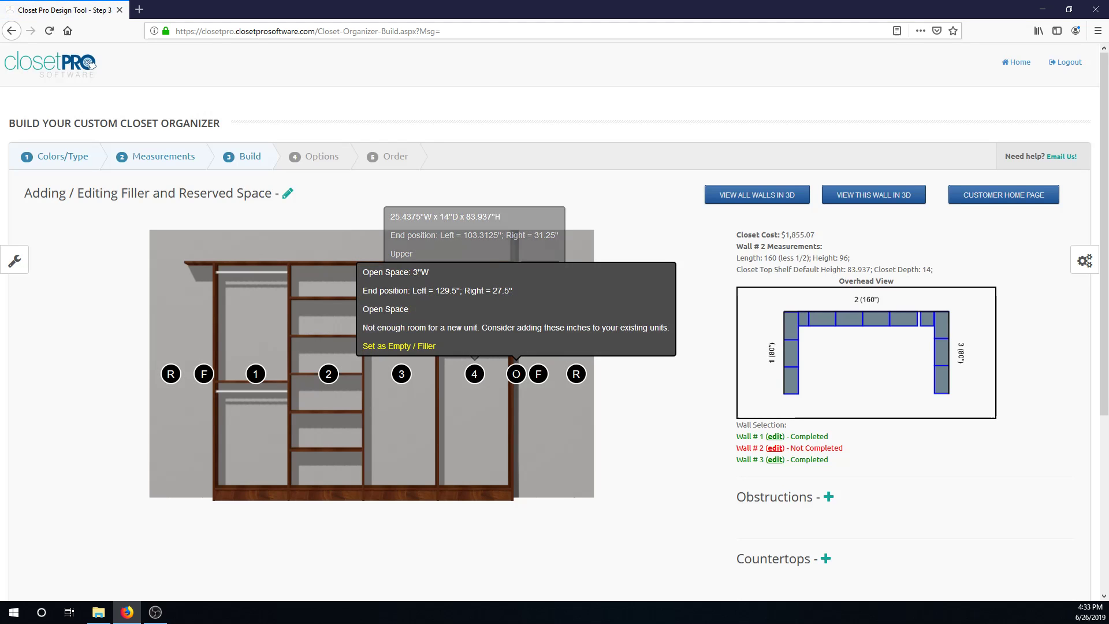
mouse_move(329, 375)
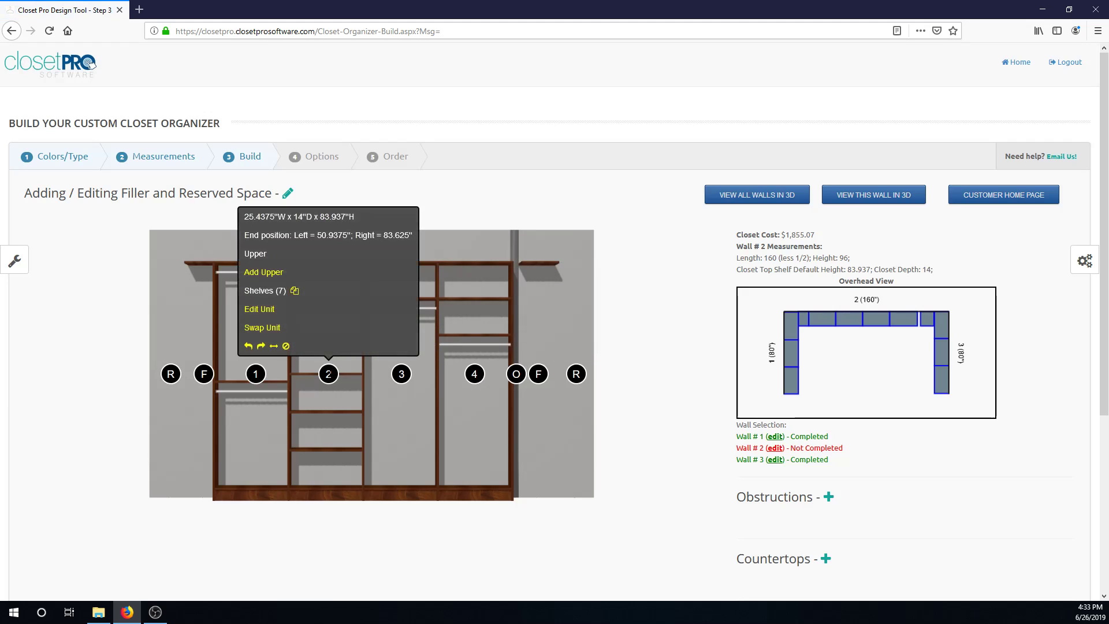
click(272, 310)
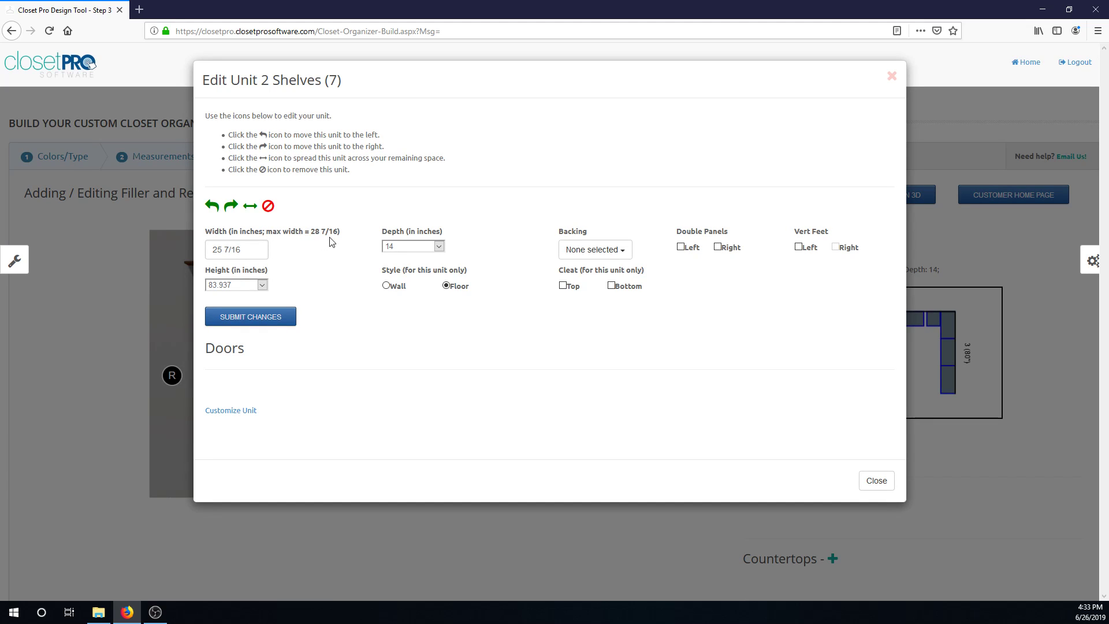
click(251, 206)
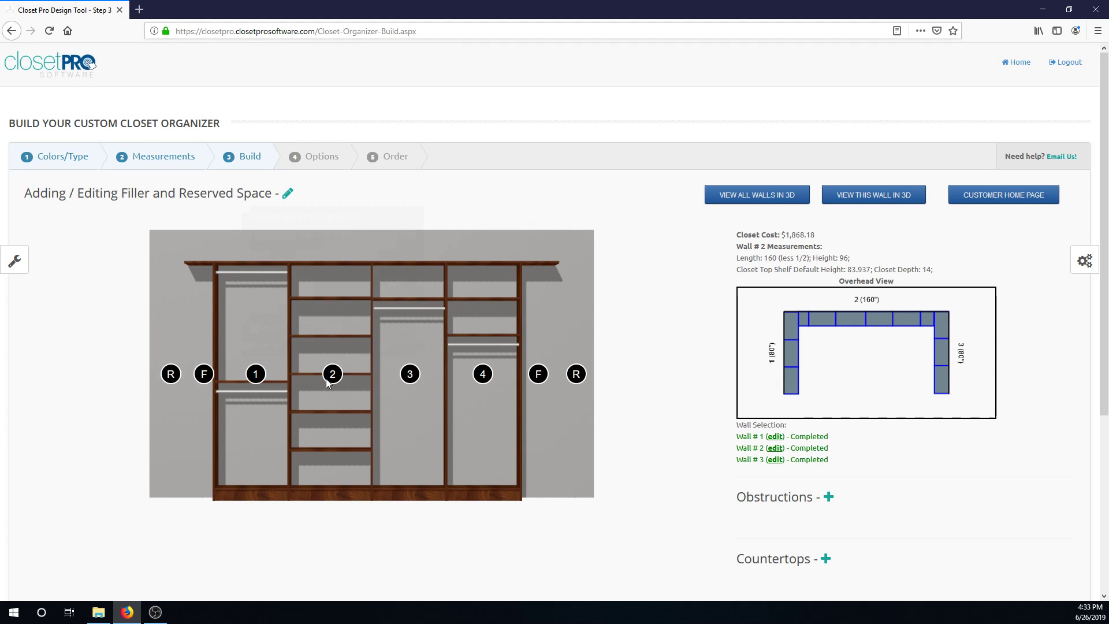
Step: Set the width of wall 2's full hang bar unit 3 to 19 7/16 inches
mouse_move(329, 380)
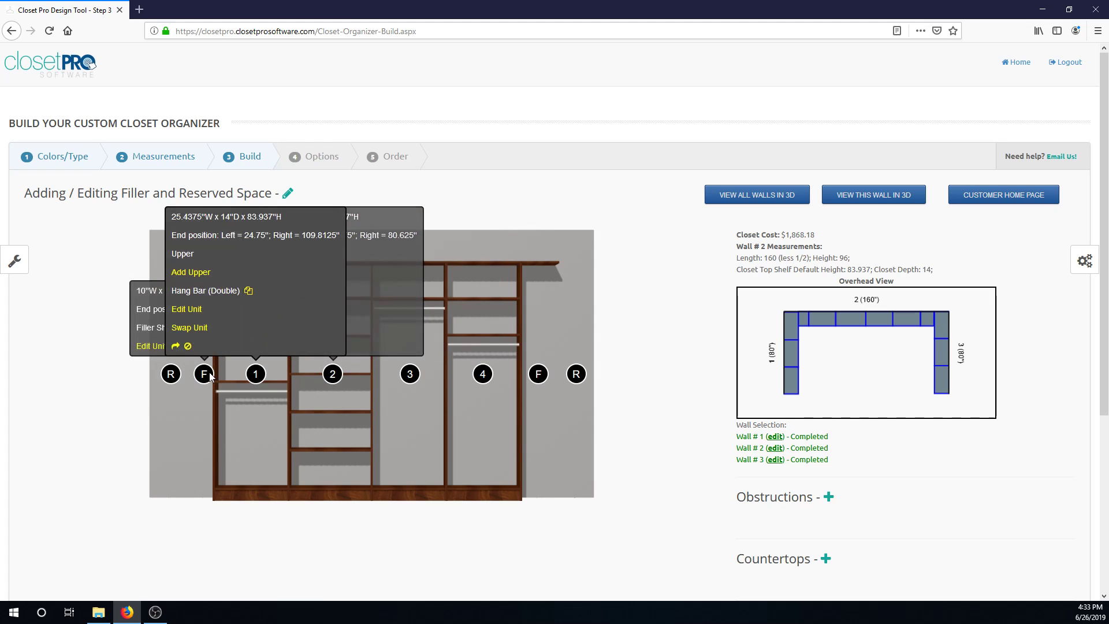
mouse_move(538, 374)
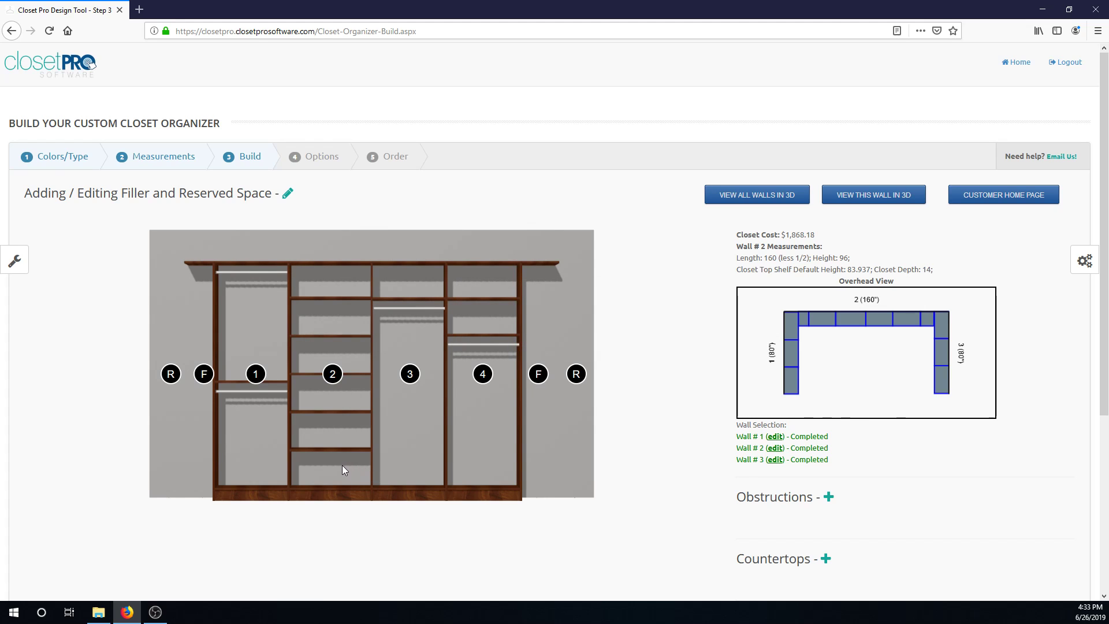
mouse_move(412, 377)
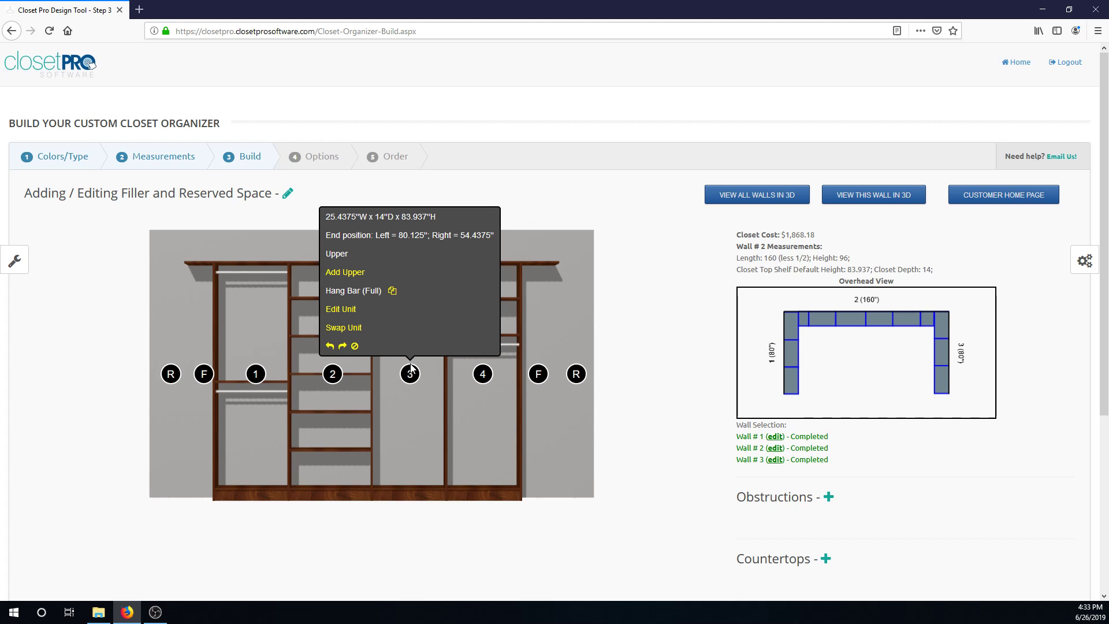
click(342, 310)
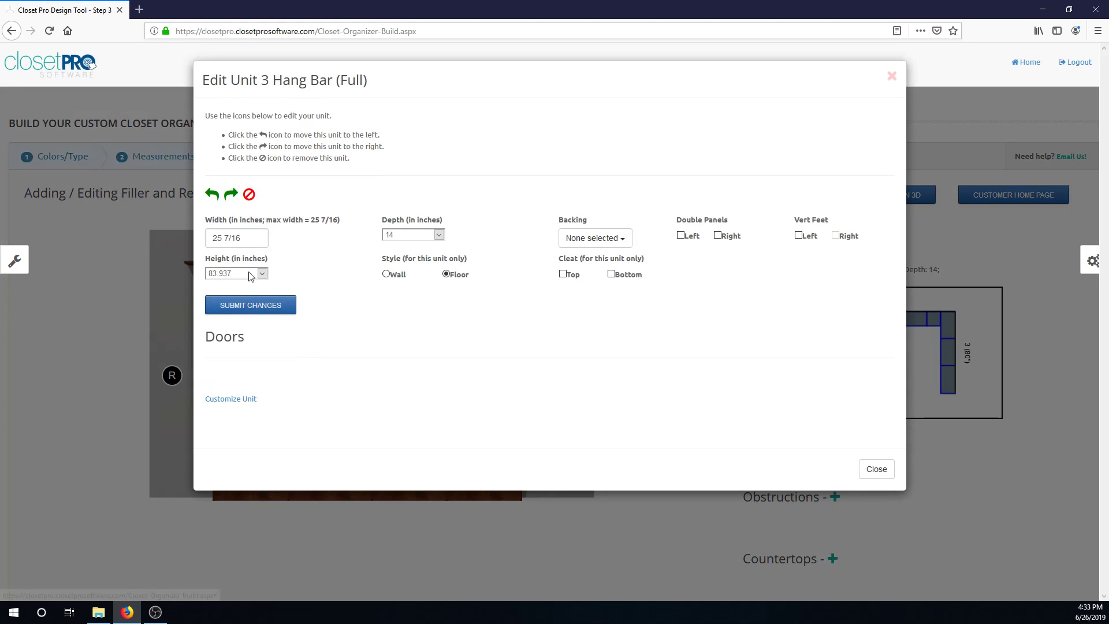
drag(222, 238, 201, 237)
text(19)
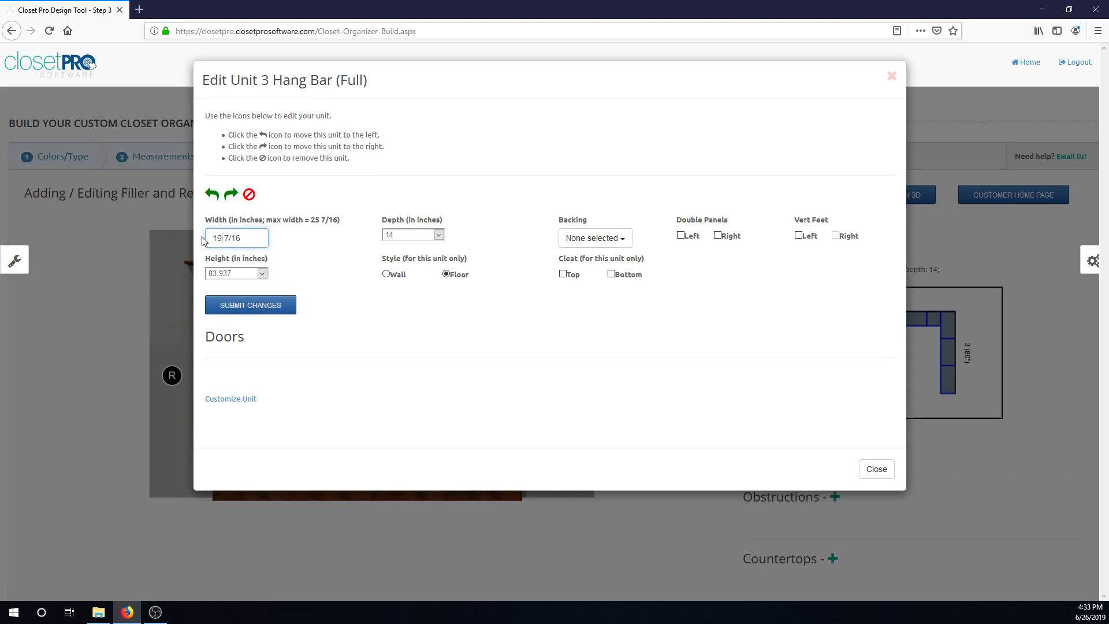
click(286, 305)
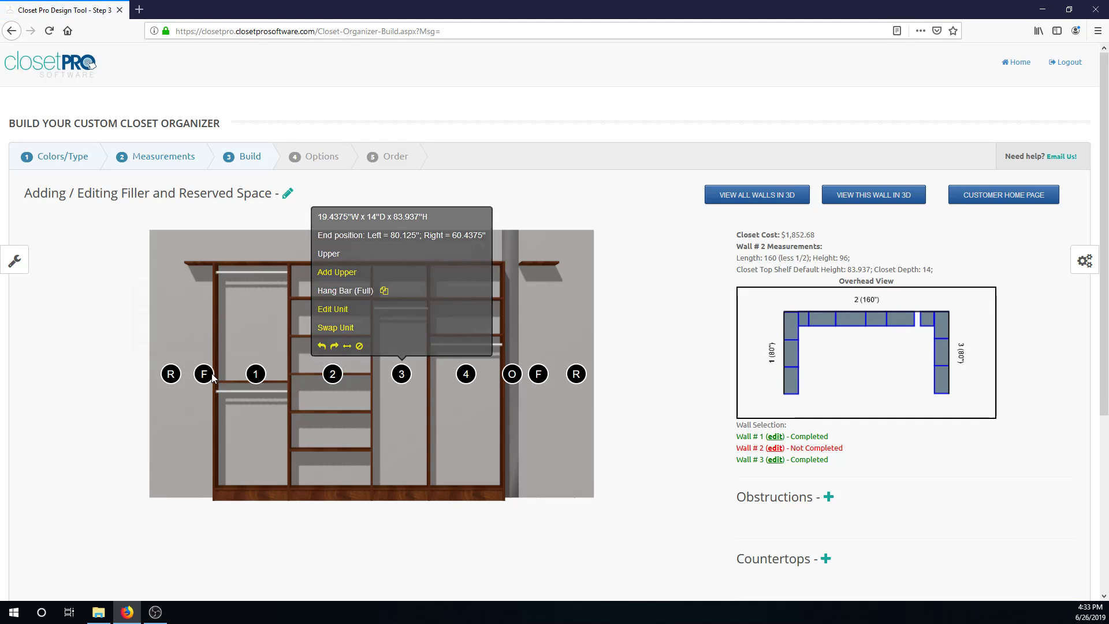
Step: Set wall 2's left filler shelf to 16 inches wide with a 3.75" toe kick
mouse_move(205, 374)
click(150, 346)
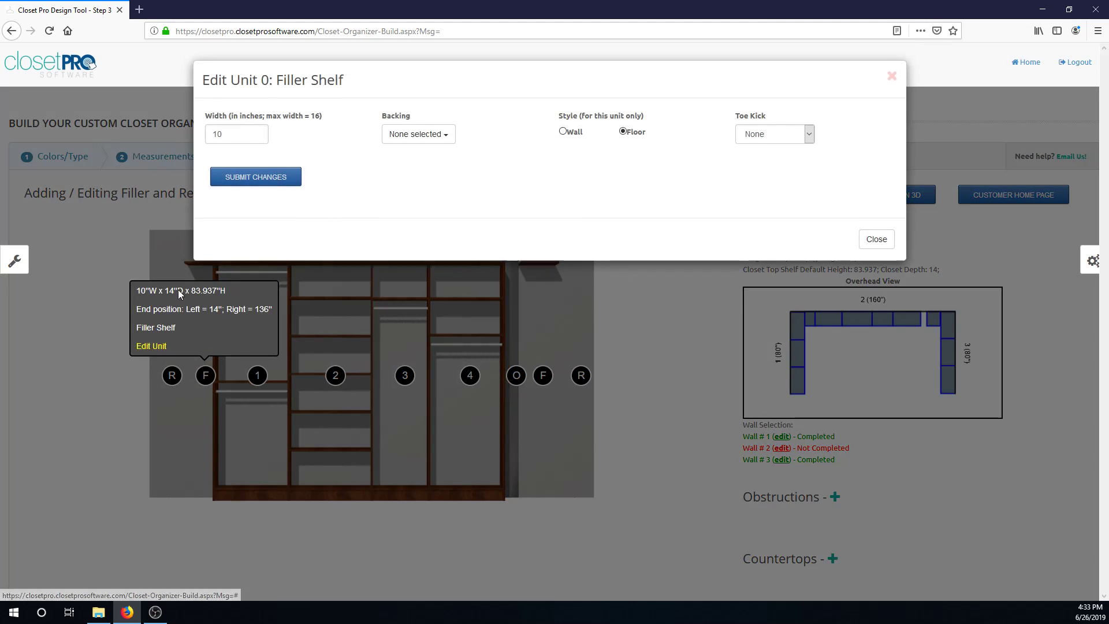
click(258, 133)
key(BackSpace)
text(6)
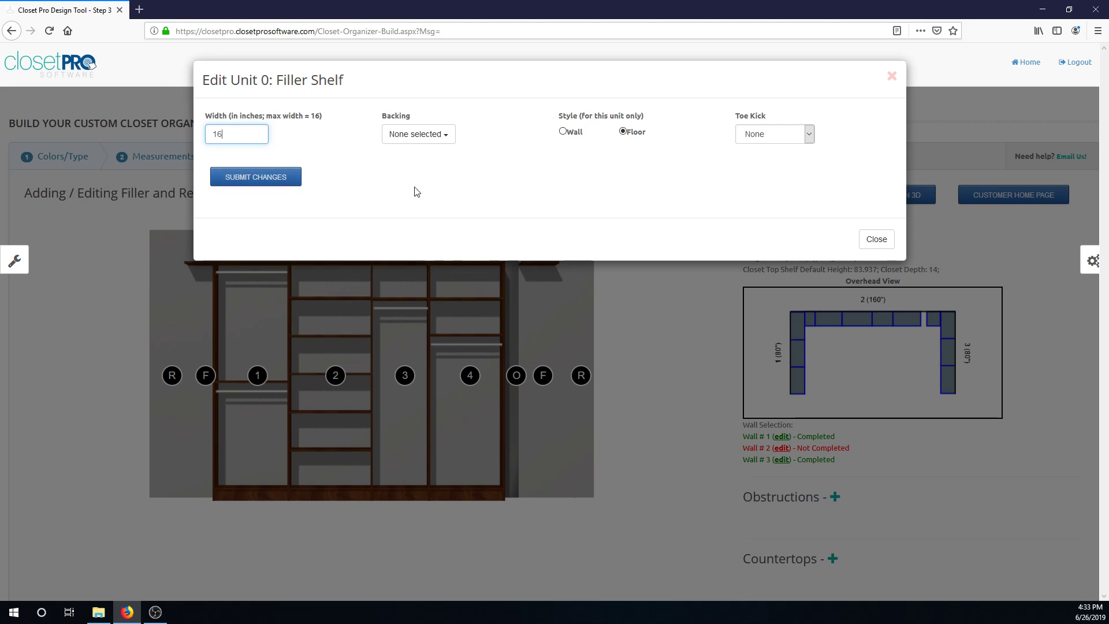
click(468, 185)
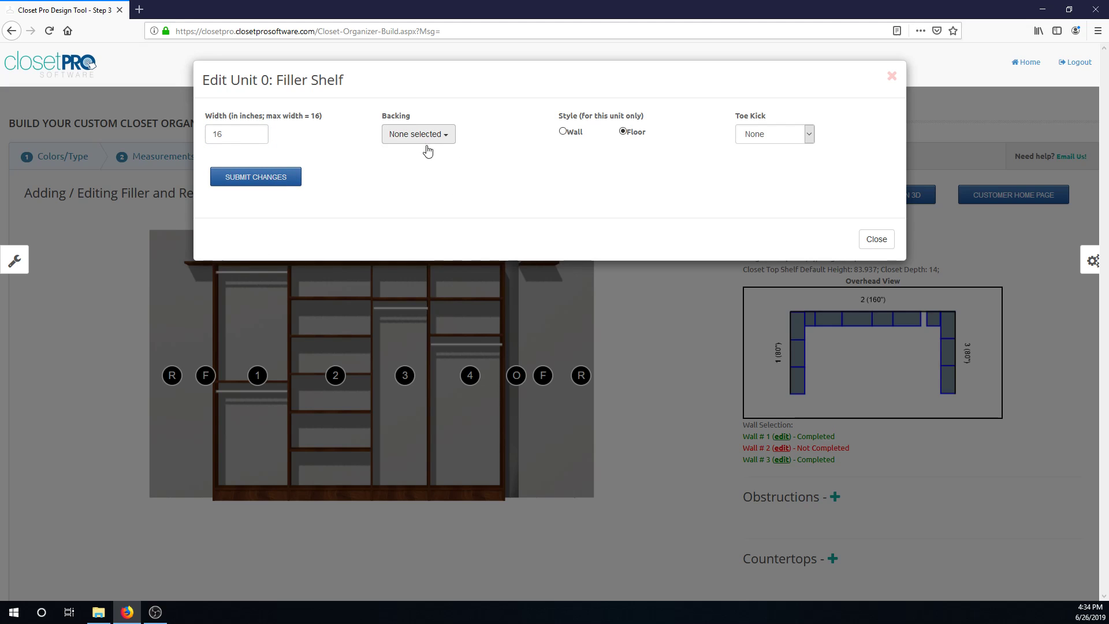
click(796, 140)
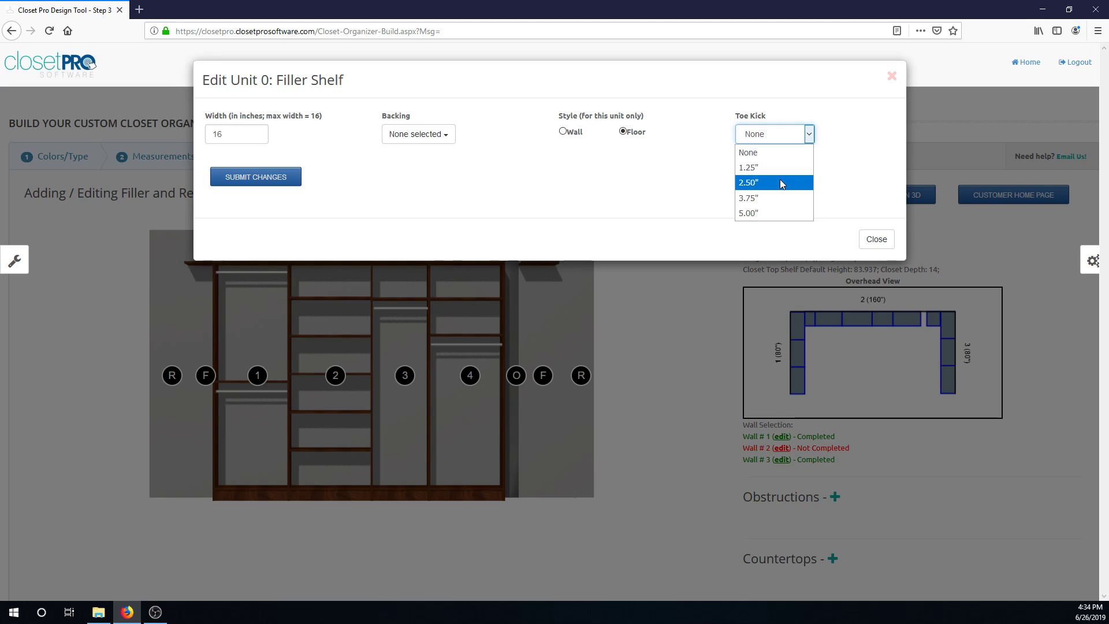
click(777, 193)
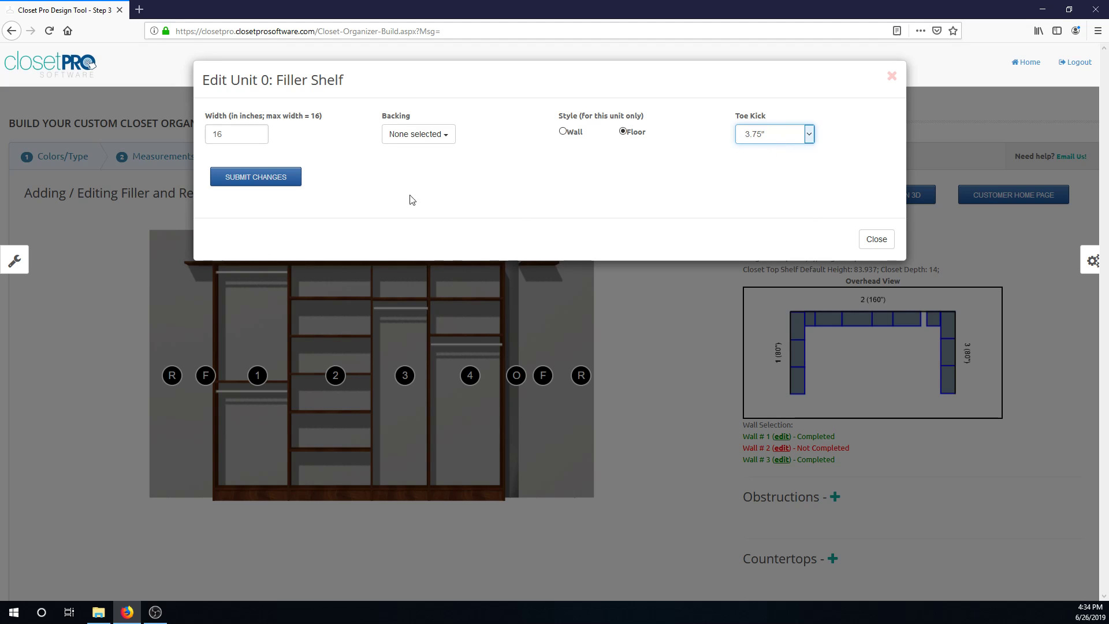
click(282, 181)
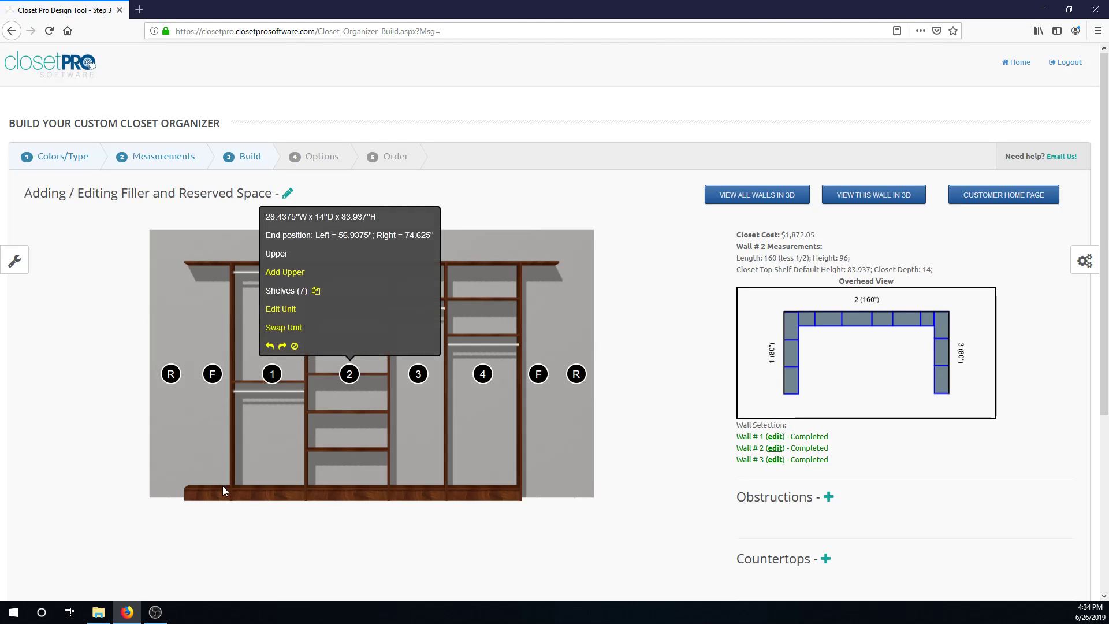
Step: Inspect wall 2's left filler and toe kick in the 3D view of all walls, and return to the wall 2 design
click(756, 197)
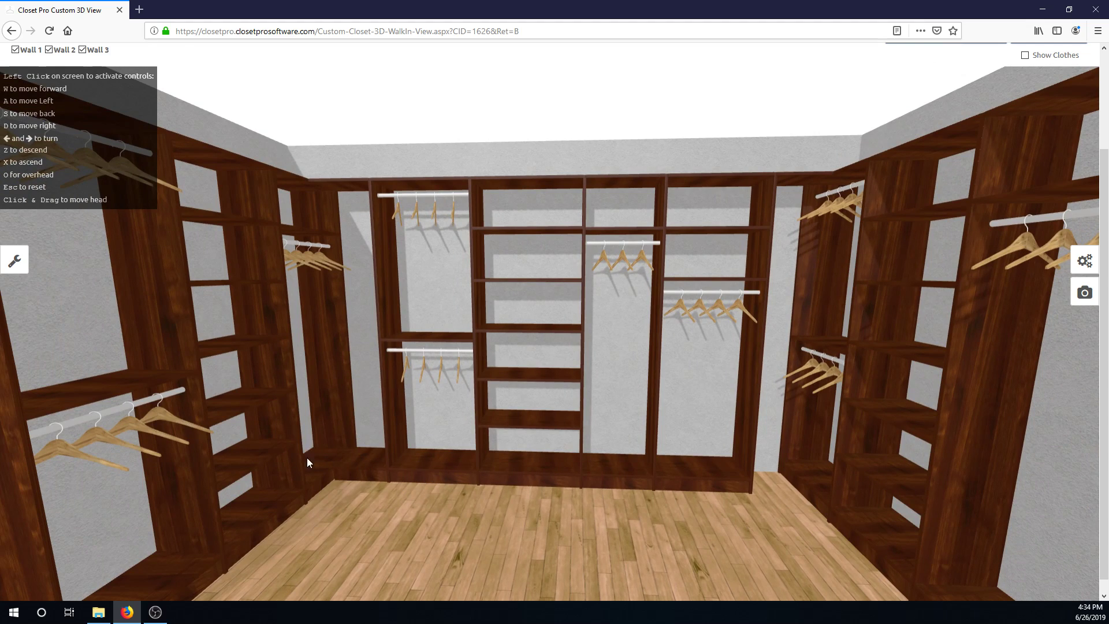
scroll(949, 200, up, 3)
click(942, 152)
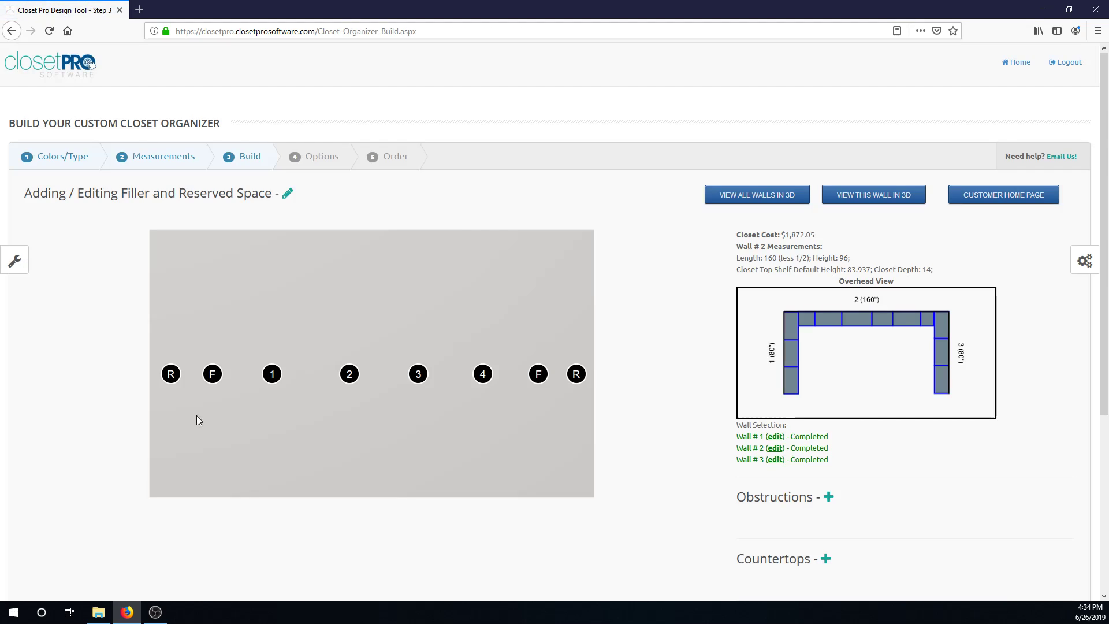